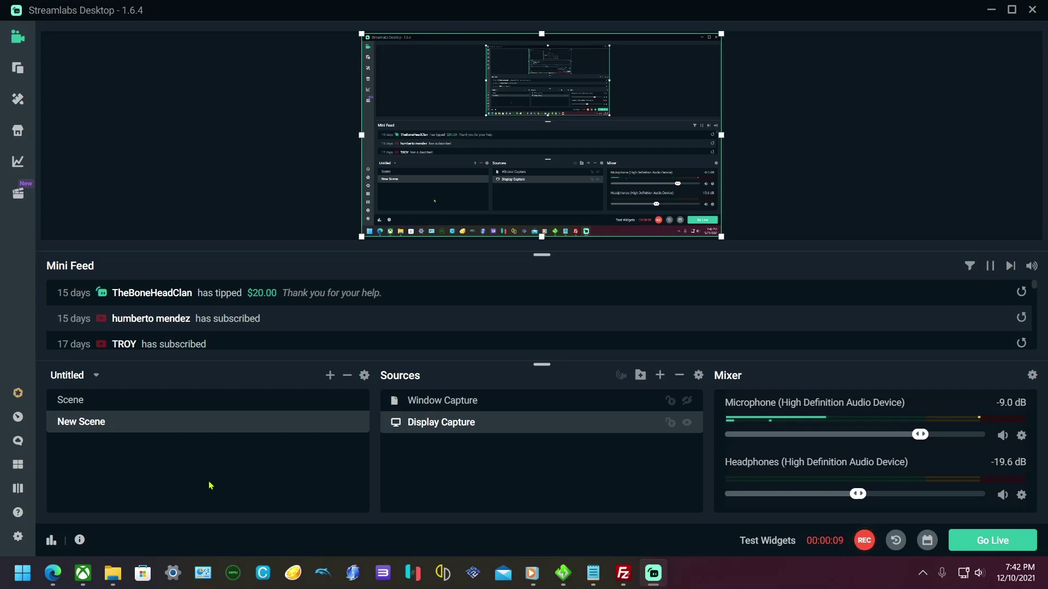
Step: Look through the flycast stuff folder with its Bios and cheats subfolders, opening cheats to view its files
mouse_move(117, 567)
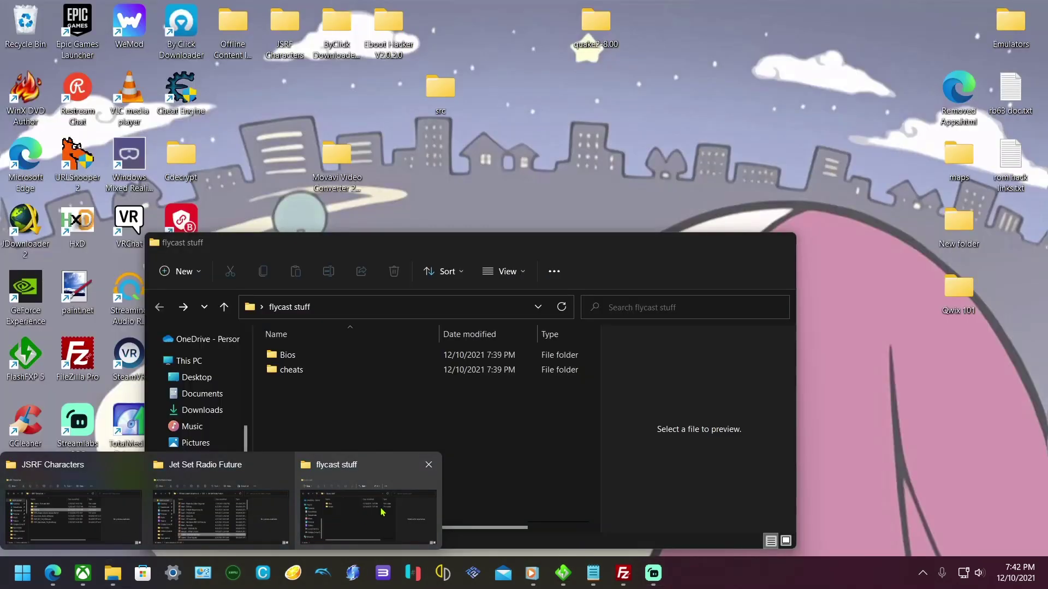
left_click(376, 508)
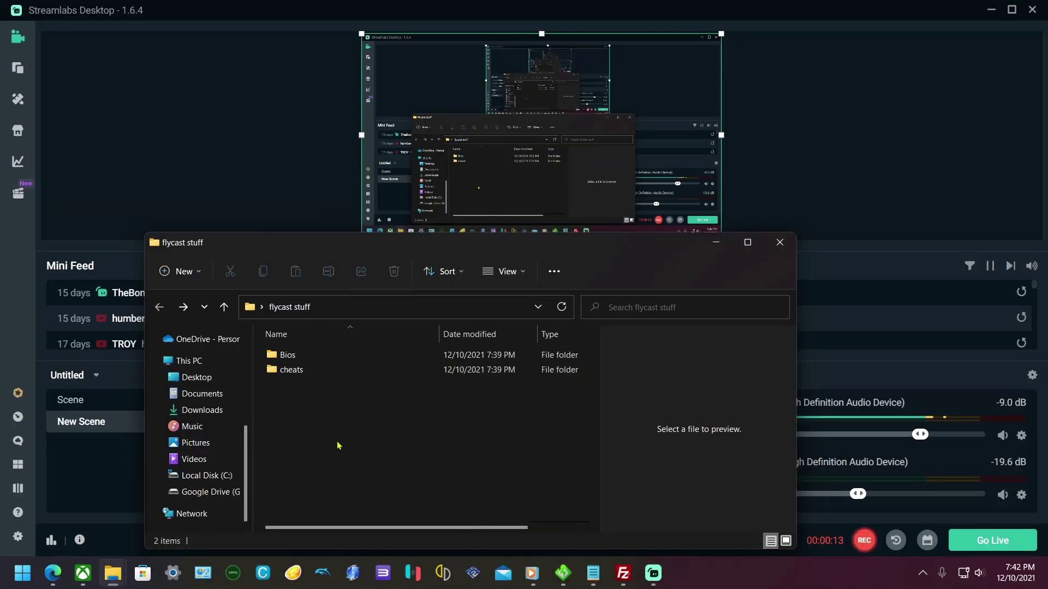
left_click(308, 357)
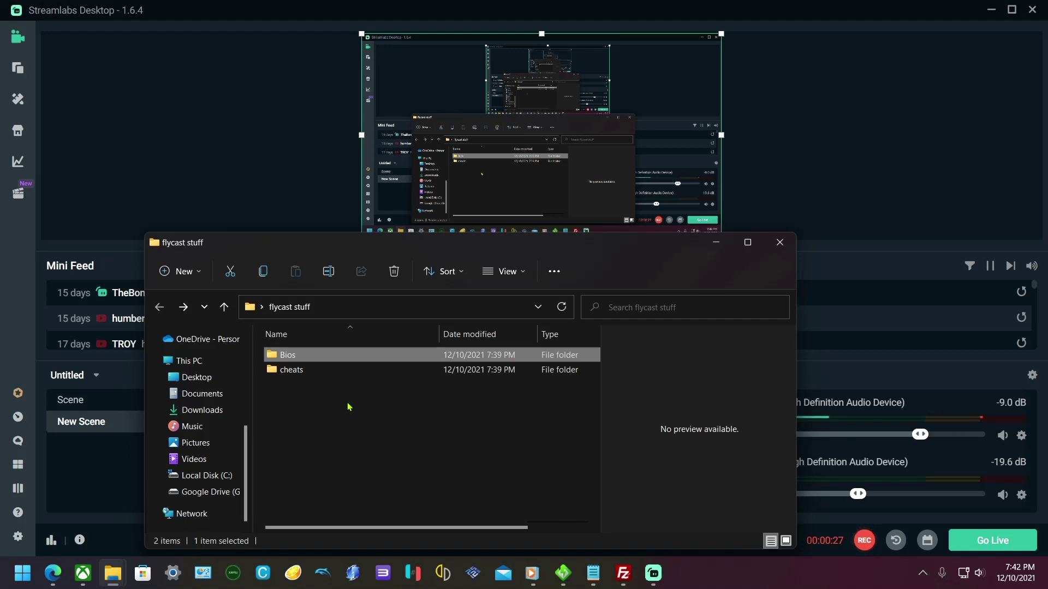
key("Down")
key("Return")
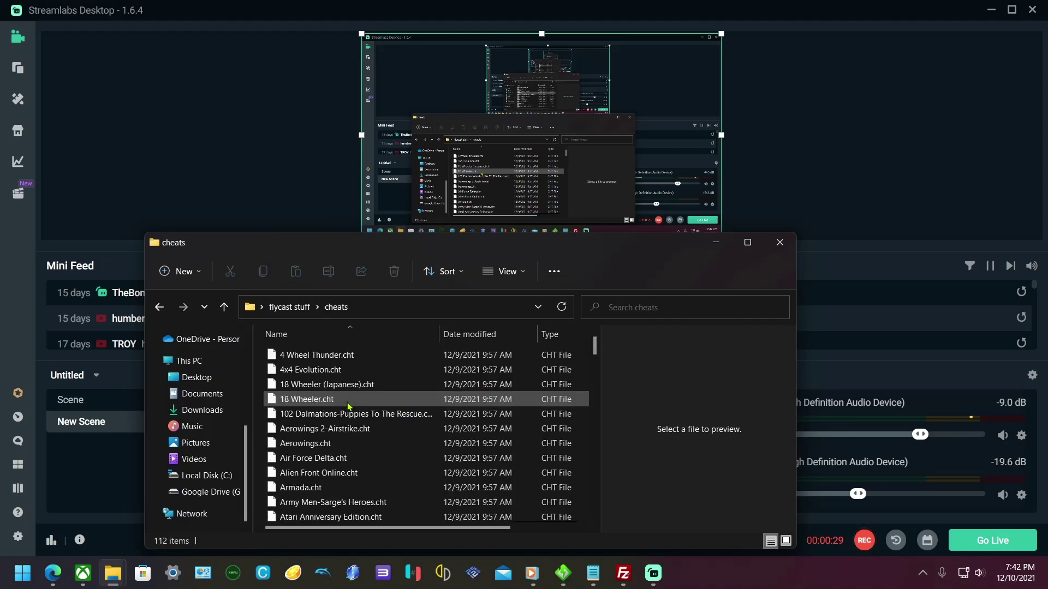
key("BackSpace")
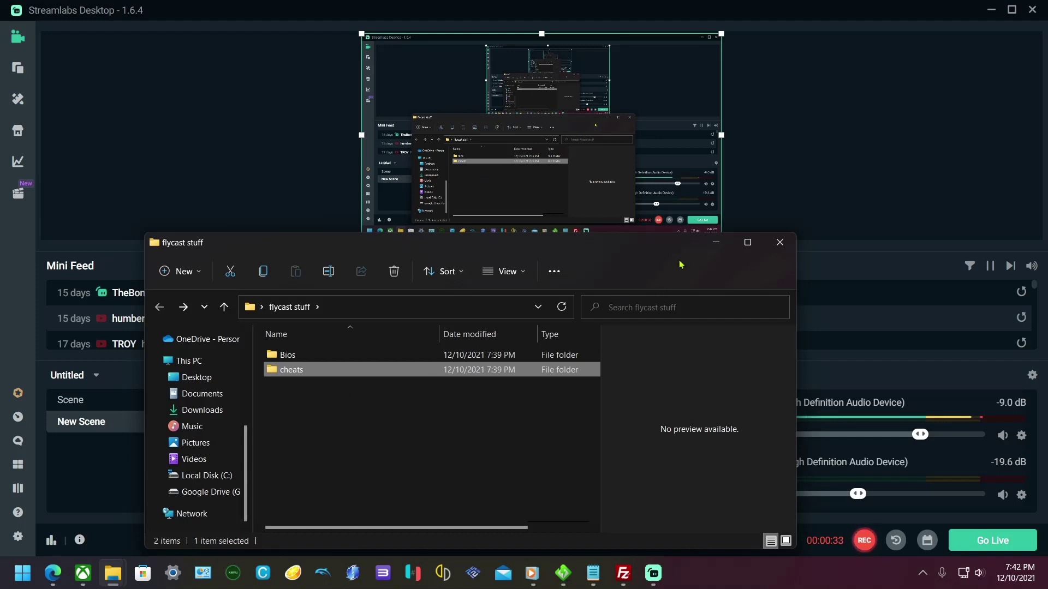
left_click(715, 242)
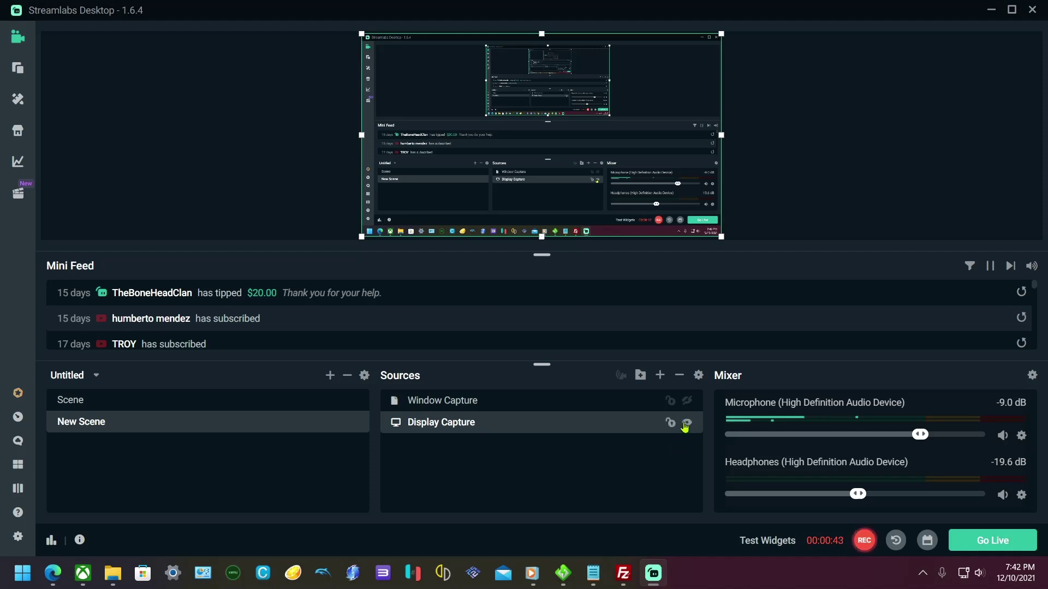
Step: Show the Window Capture source and start the Durango FTP server on port 21 with anonymous access
left_click(685, 404)
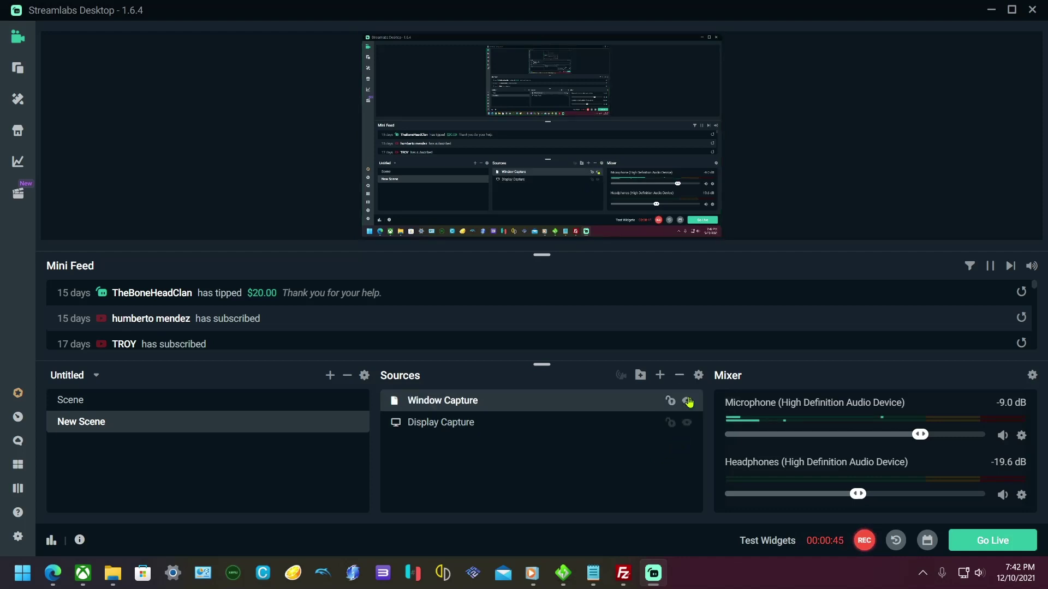
left_click(648, 428)
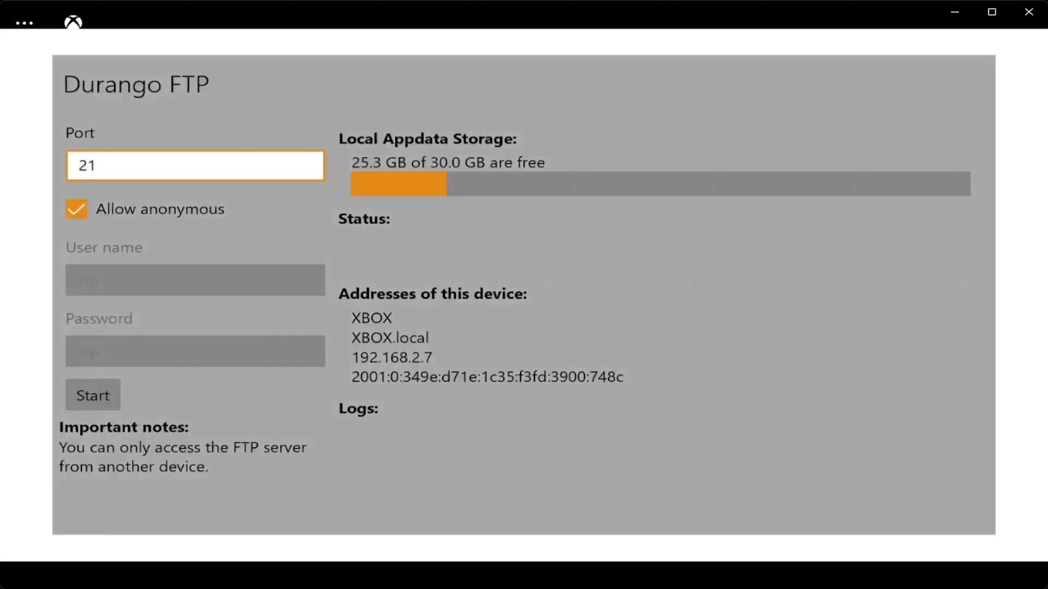
key("Down")
key("Up")
key("Down")
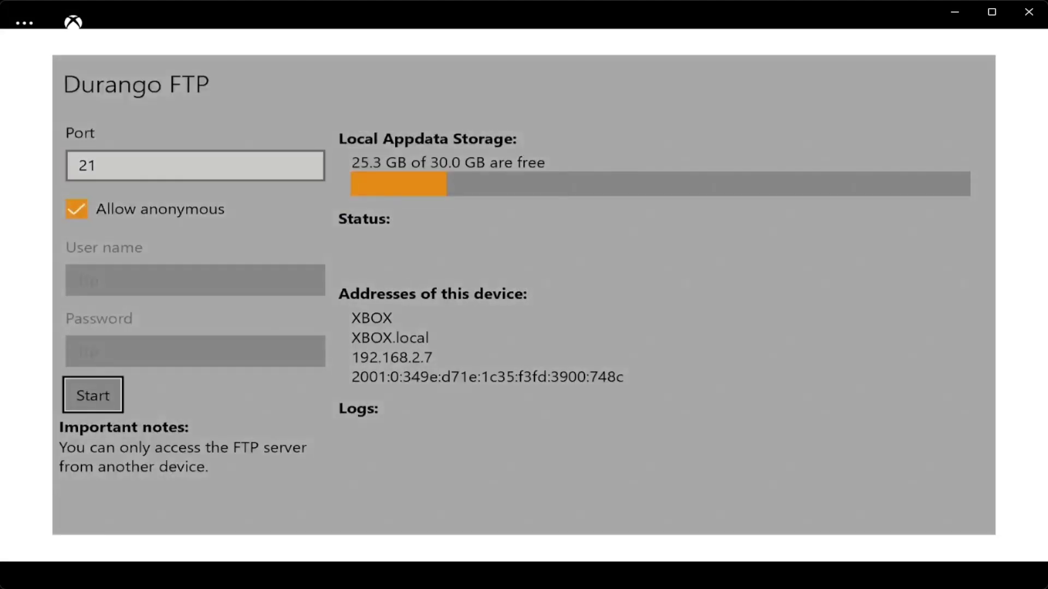
key("Return")
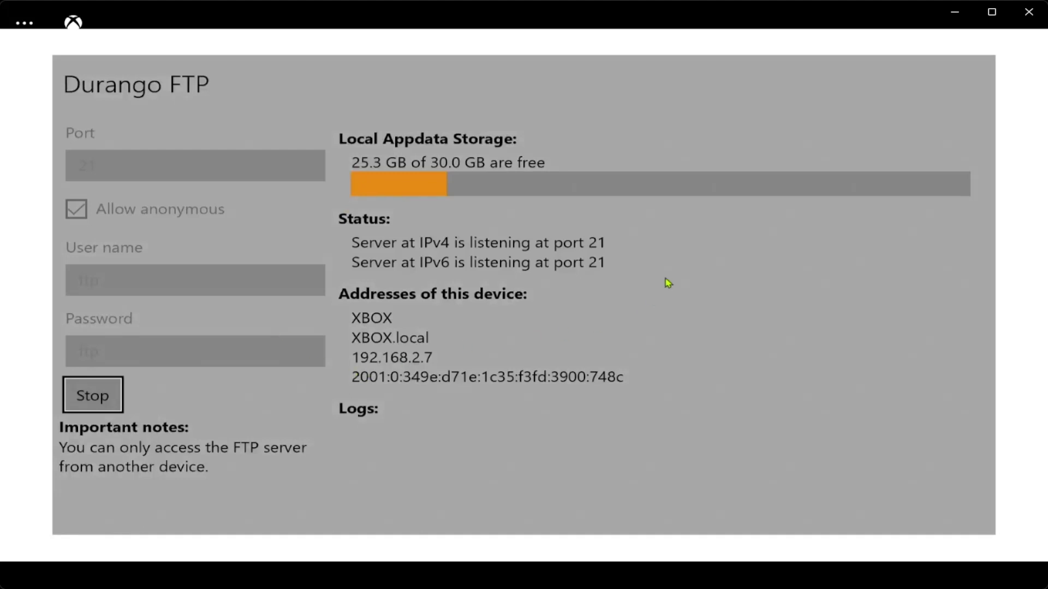
left_click(954, 22)
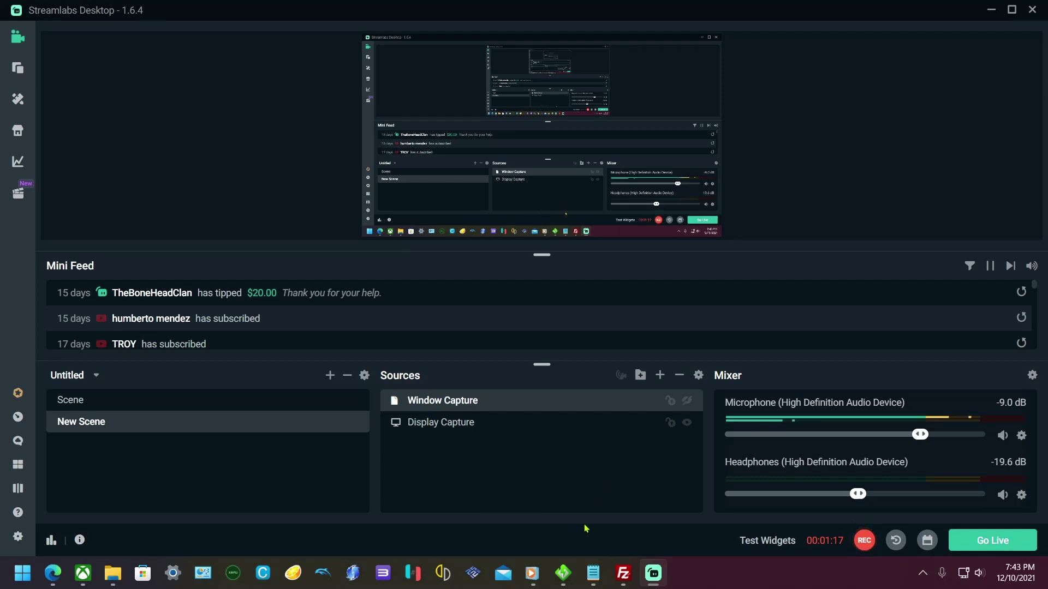
Step: Switch to FlashFXP and quick-connect anonymously over FTP to 192.168.2.7 from the connection history
left_click(564, 571)
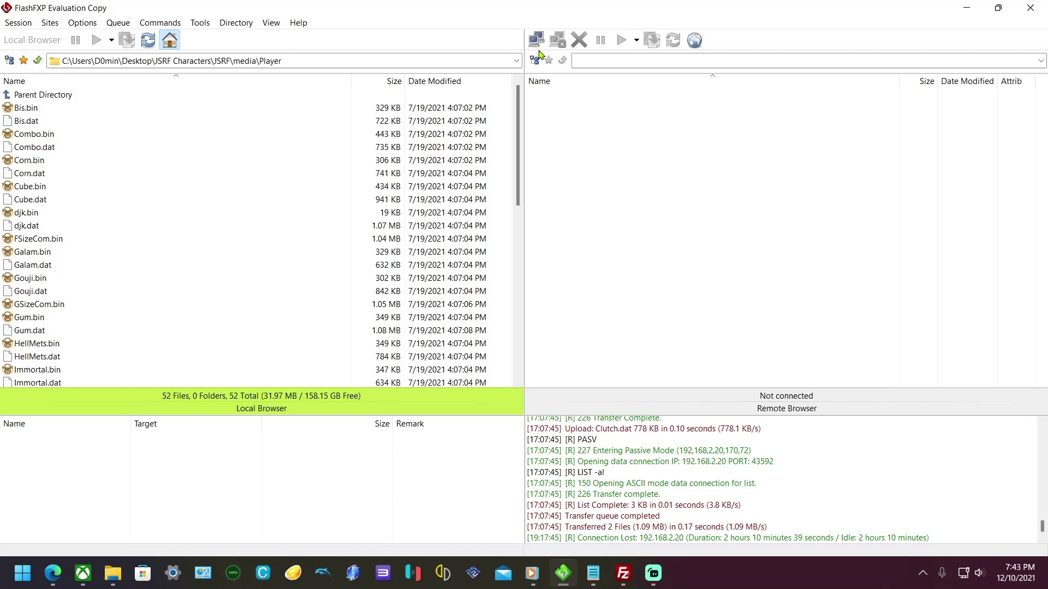
left_click(537, 42)
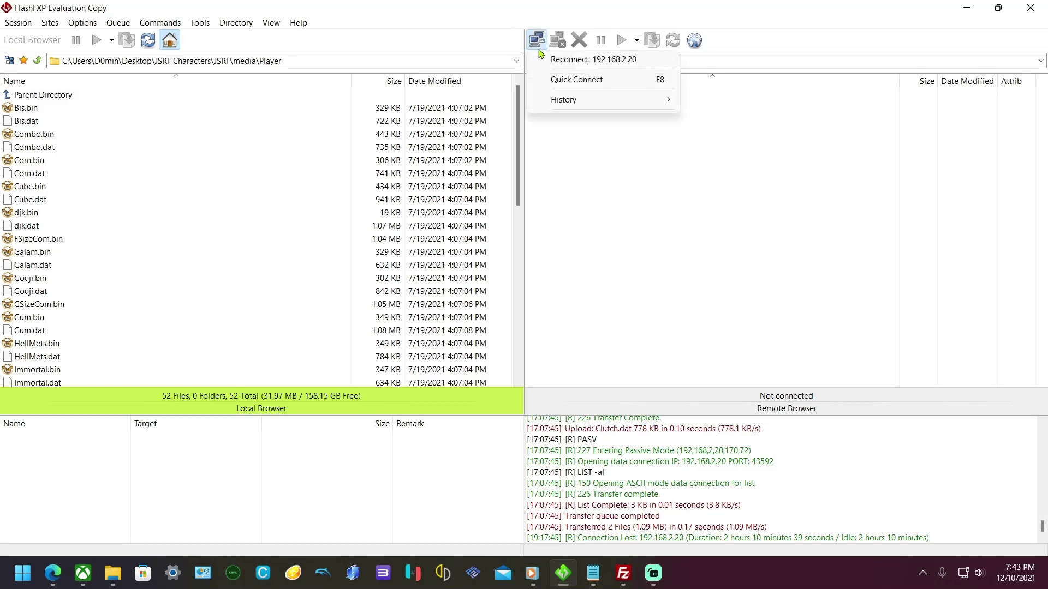
left_click(562, 79)
left_click(501, 201)
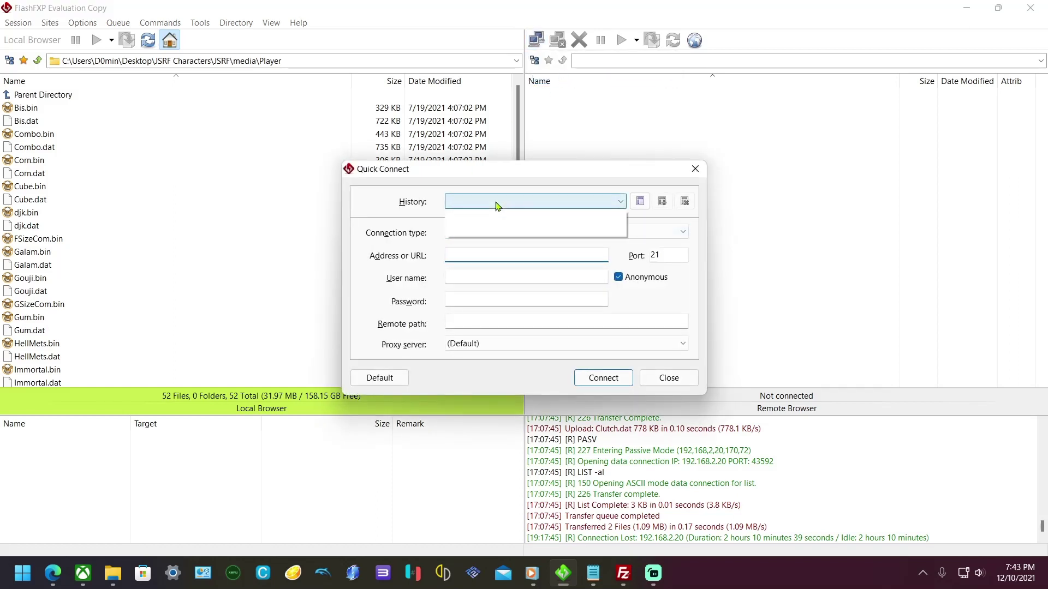
left_click(557, 224)
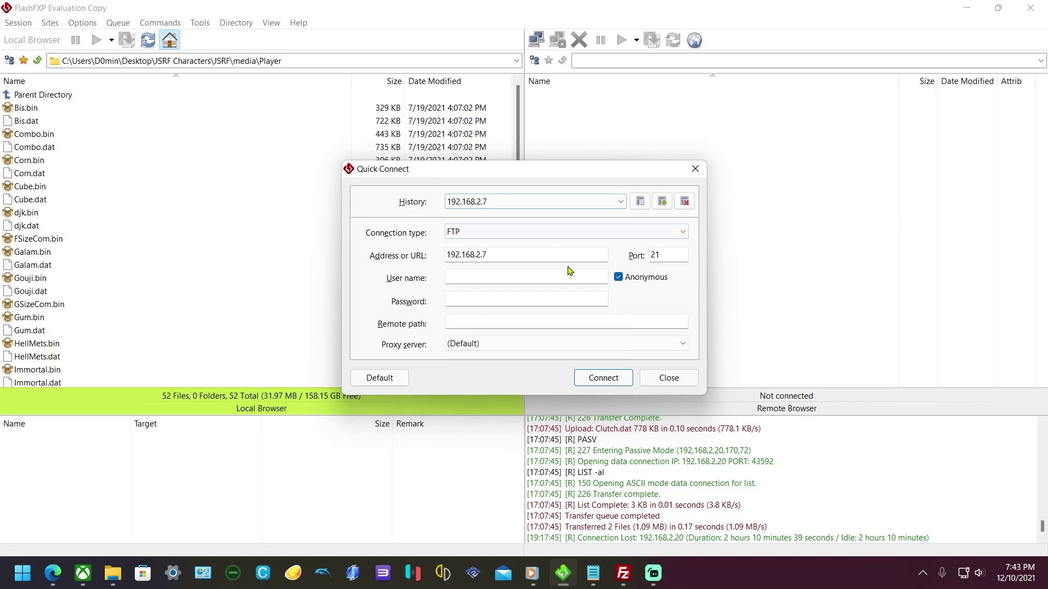
left_click(603, 377)
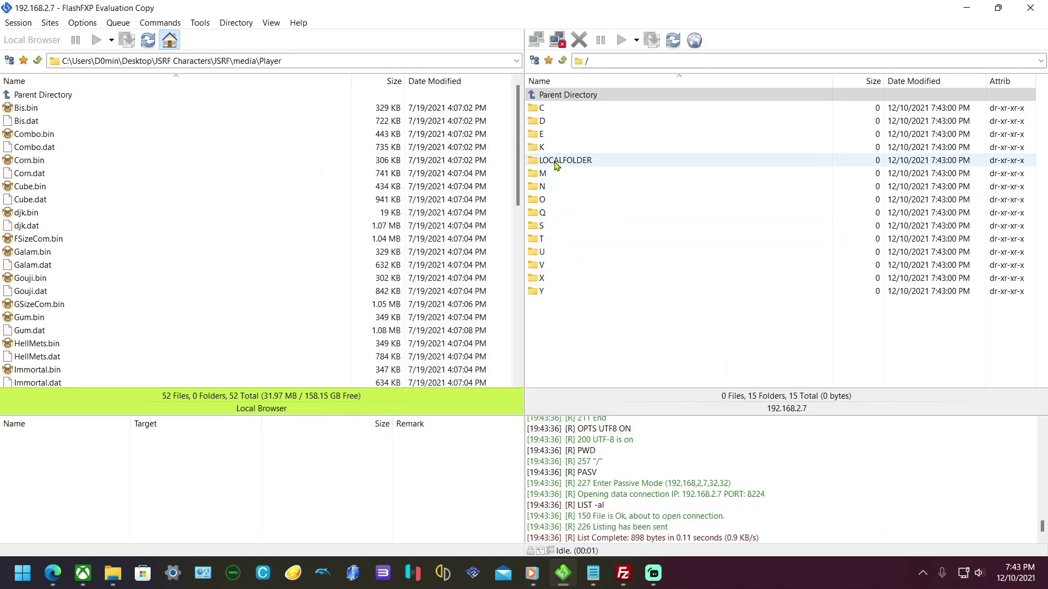
Step: Open the remote folder LOCALFOLDER/49029GoldenSky69.Flycast-Pub1_dvrm85p5gfc16/LocalState
double_click(555, 162)
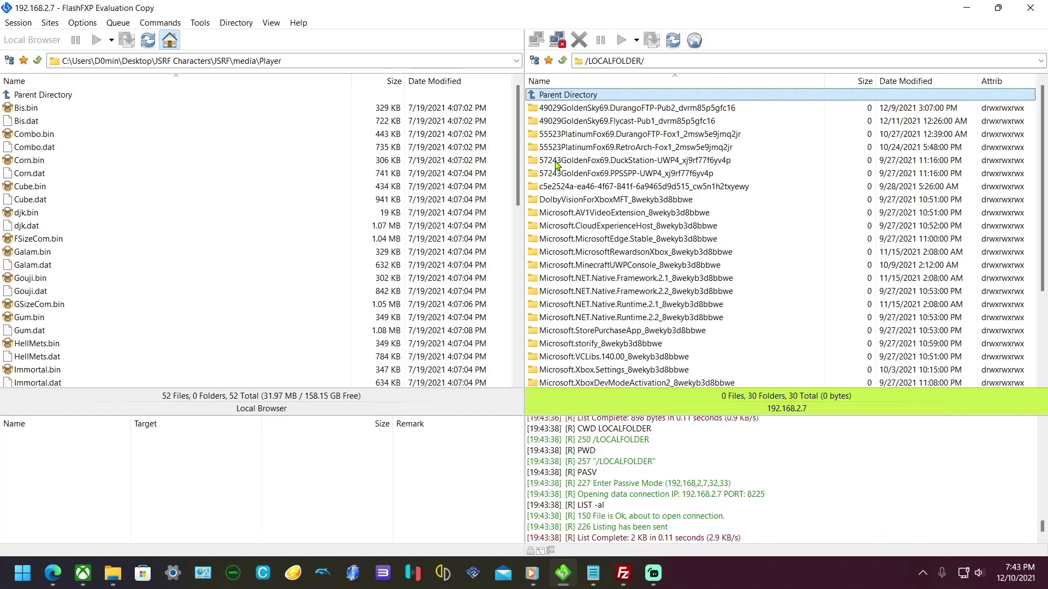
double_click(598, 123)
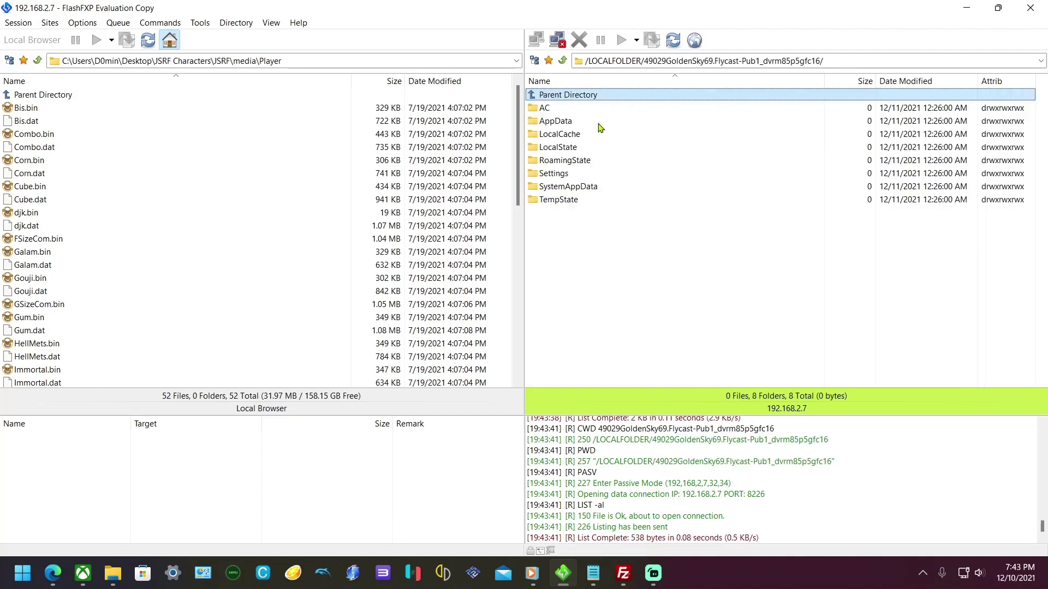
left_click(569, 149)
double_click(569, 153)
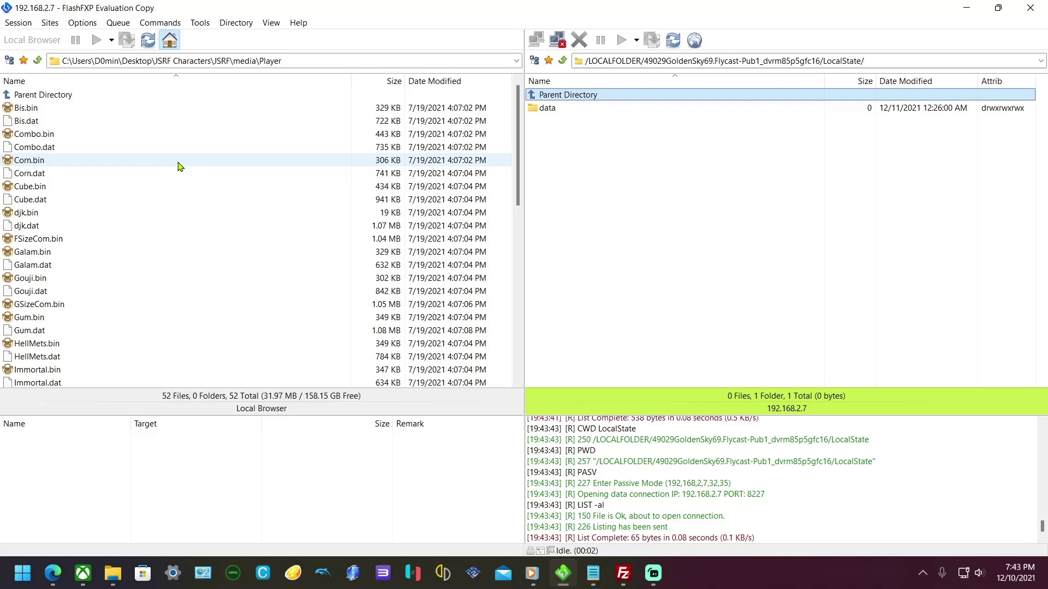
Step: Go up through the local folders and open the flycast stuff folder on the Desktop in the local browser
left_click(36, 60)
left_click(37, 60)
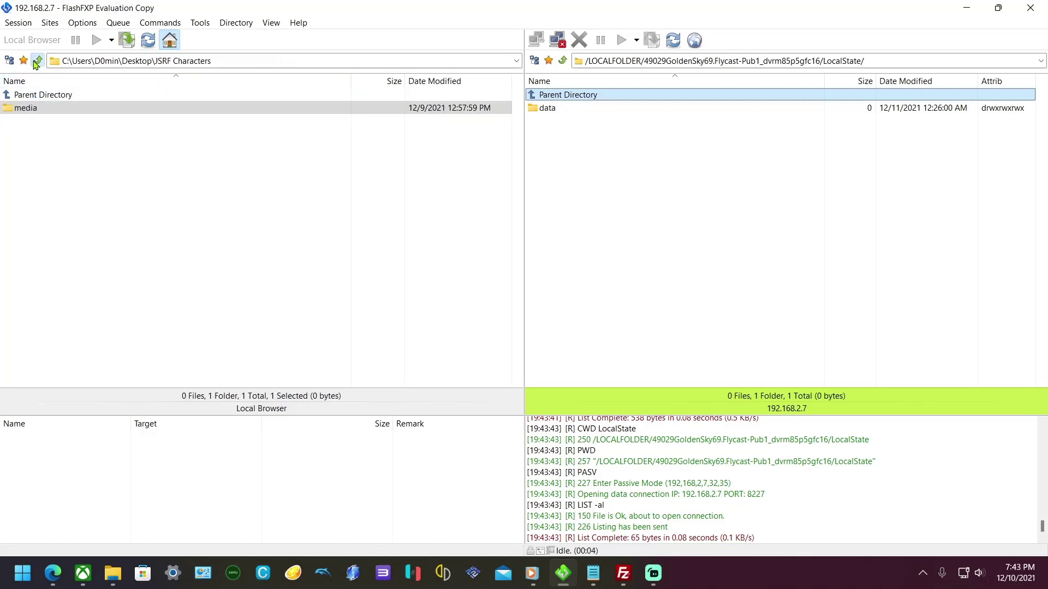
left_click(36, 61)
left_click(36, 60)
left_click(37, 60)
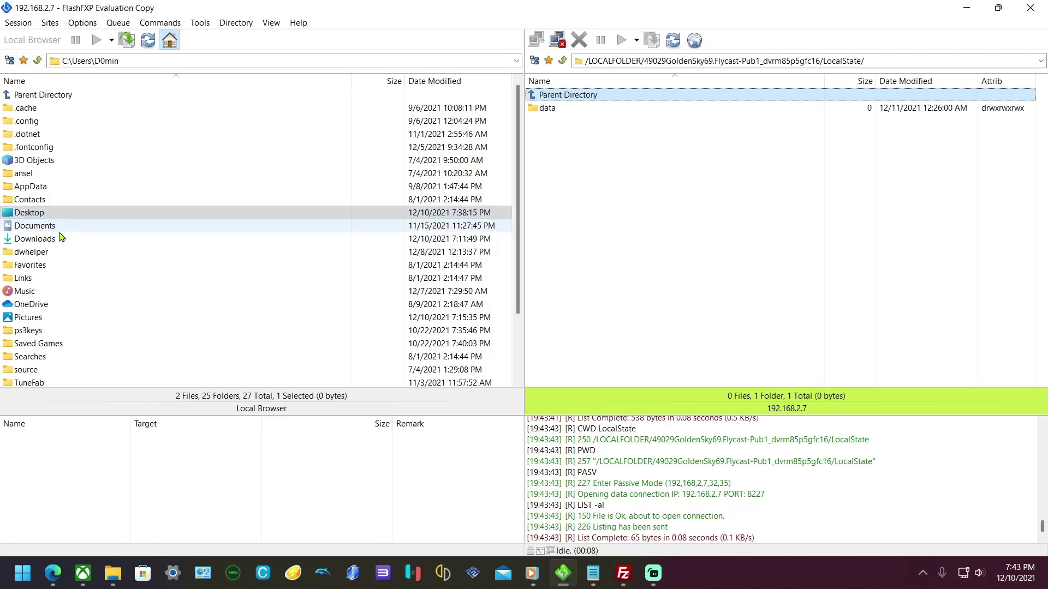
mouse_move(112, 573)
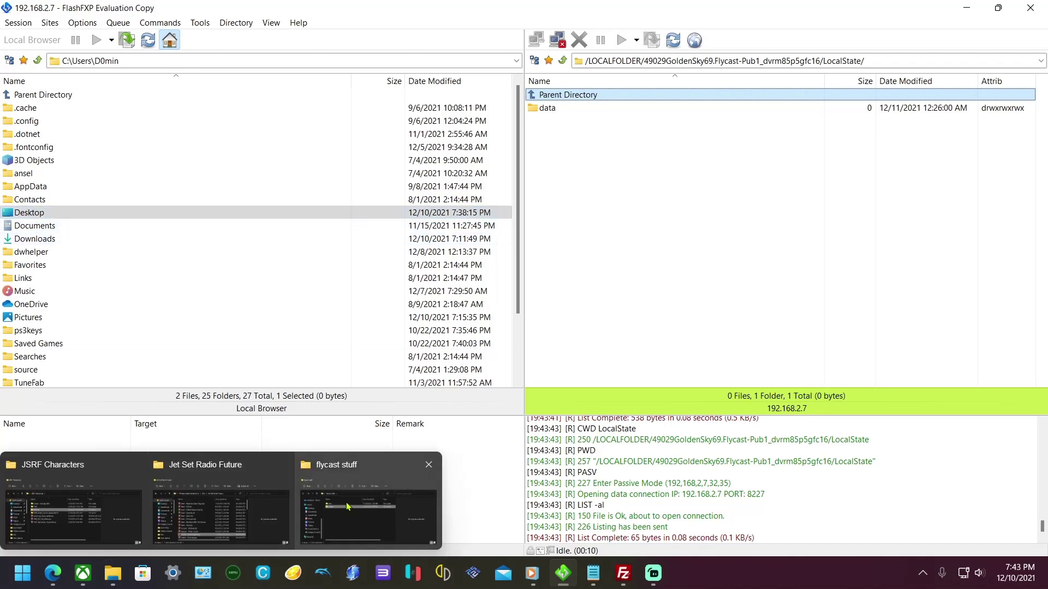
mouse_move(347, 506)
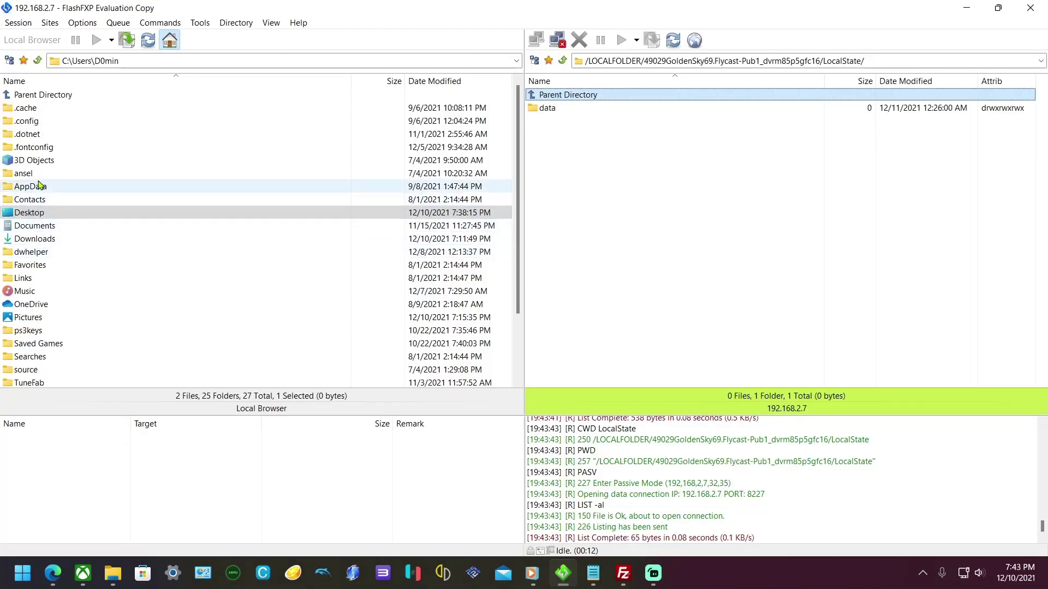
double_click(57, 213)
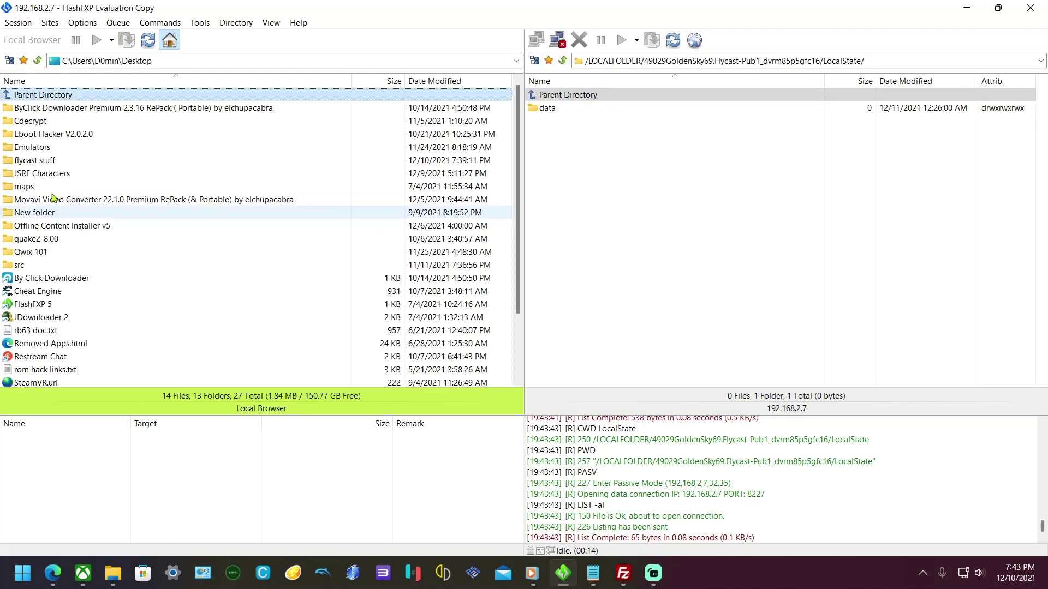
double_click(43, 164)
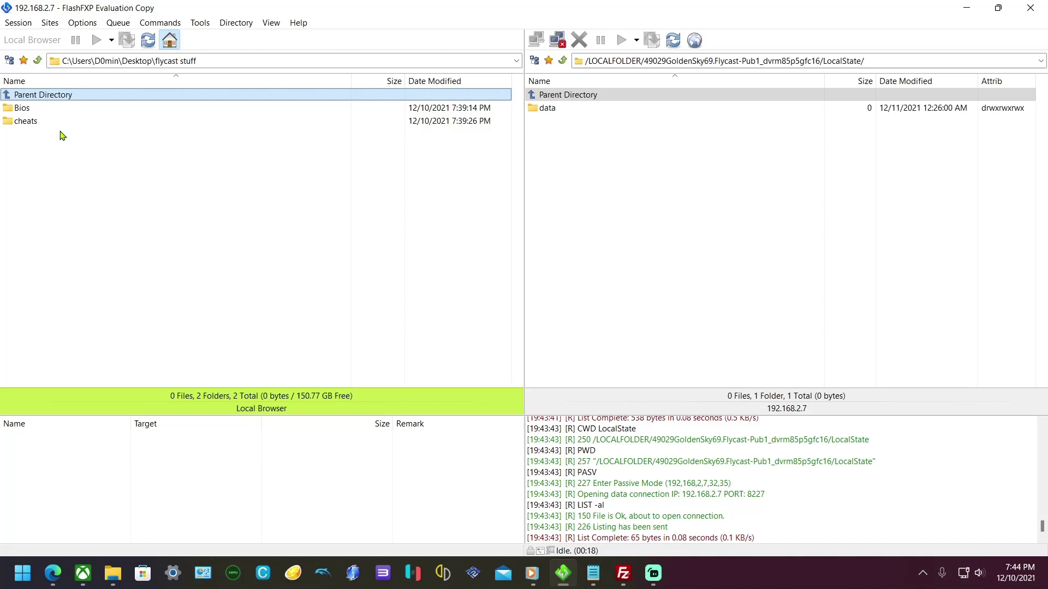
Step: Check the contents of the local cheats folder and transfer the whole folder to the remote LocalState folder
left_click(39, 125)
left_click(39, 121)
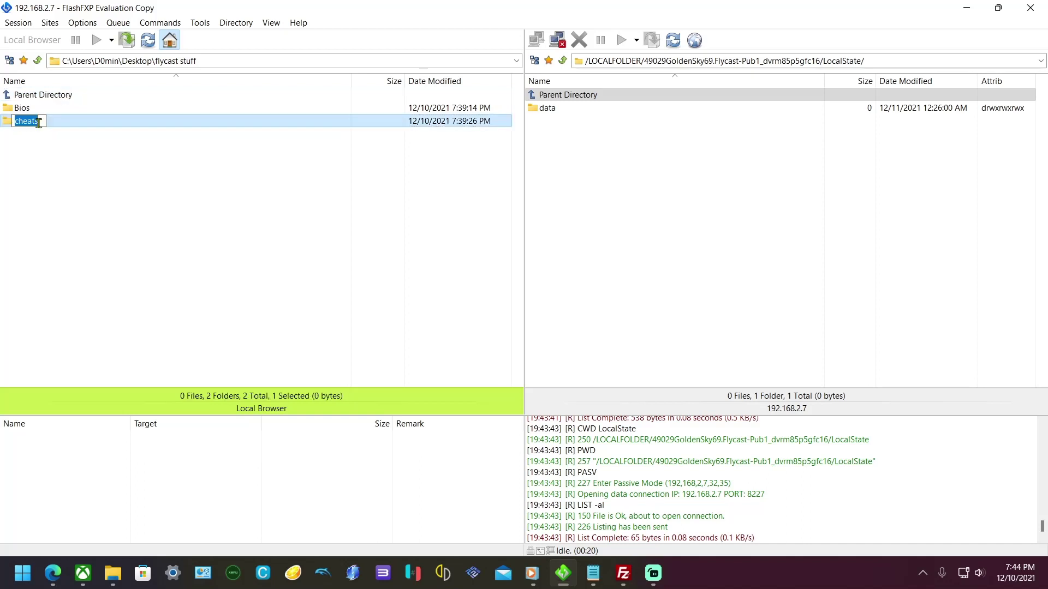
double_click(59, 124)
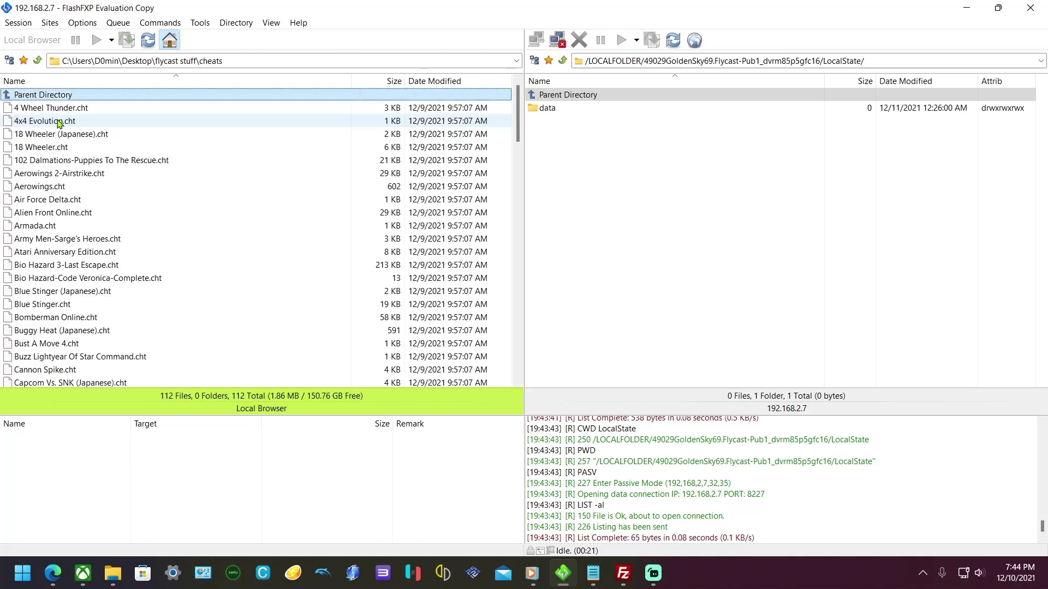
left_click(37, 61)
right_click(25, 122)
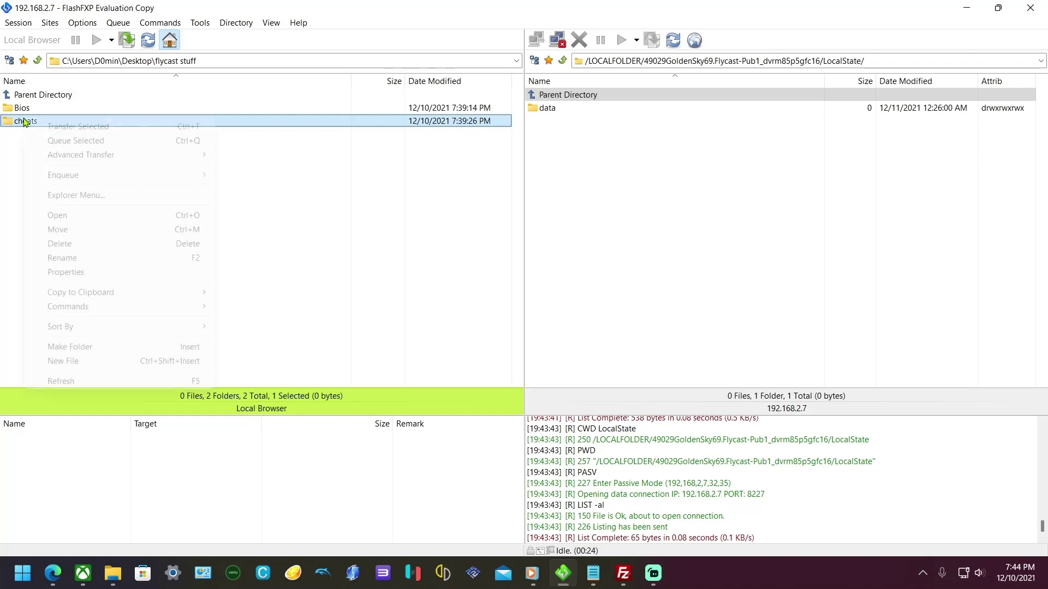
left_click(49, 131)
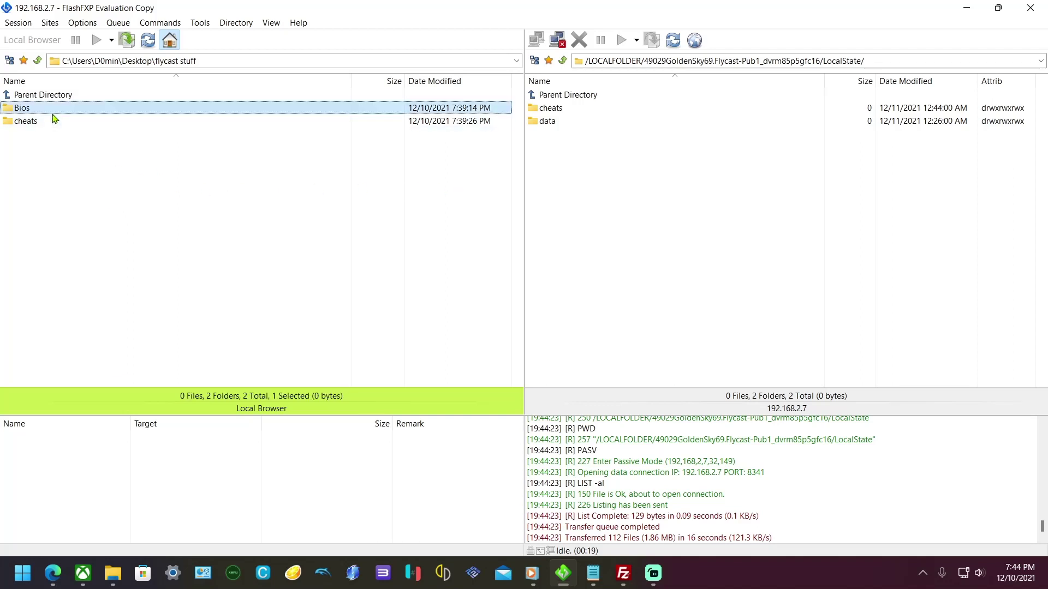
Step: Transfer all files from the local Bios folder into the remote LocalState/data folder, and go back up to LocalState
double_click(33, 108)
left_click(57, 108)
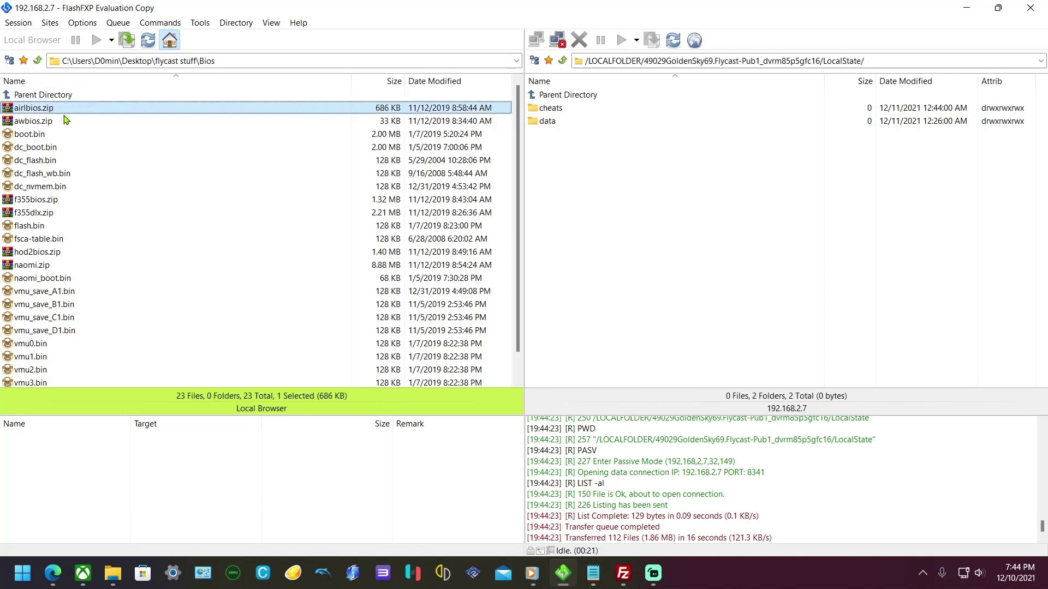
key("ctrl+a")
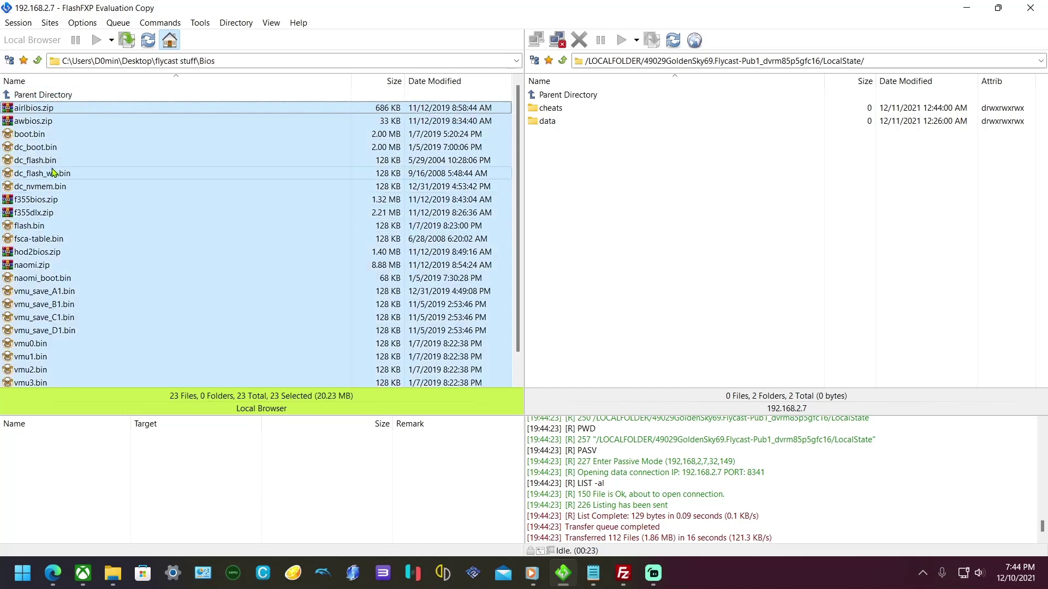
right_click(53, 173)
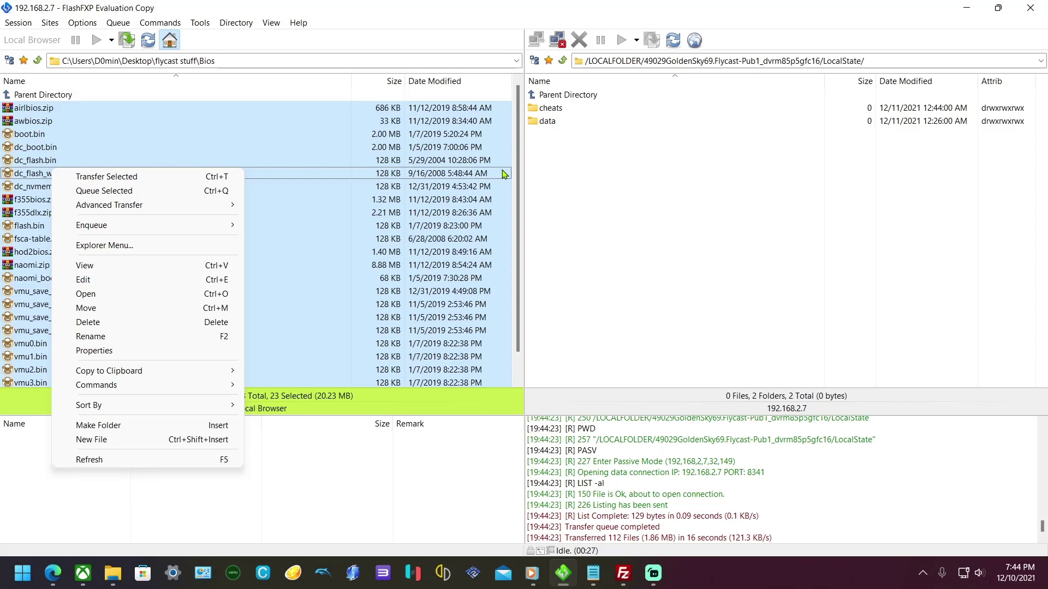
left_click(564, 167)
double_click(551, 121)
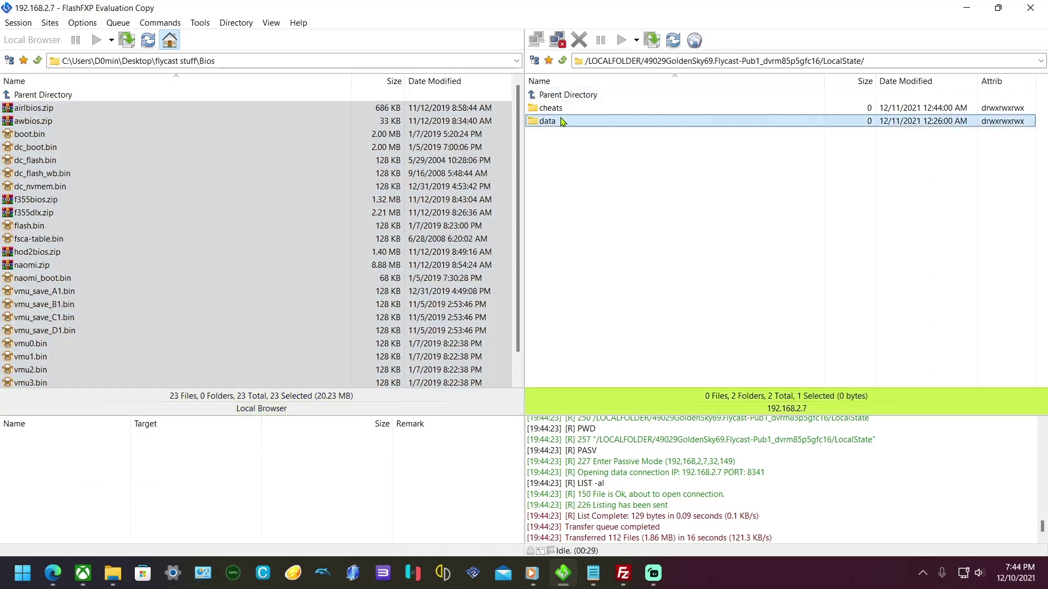
right_click(43, 109)
left_click(66, 116)
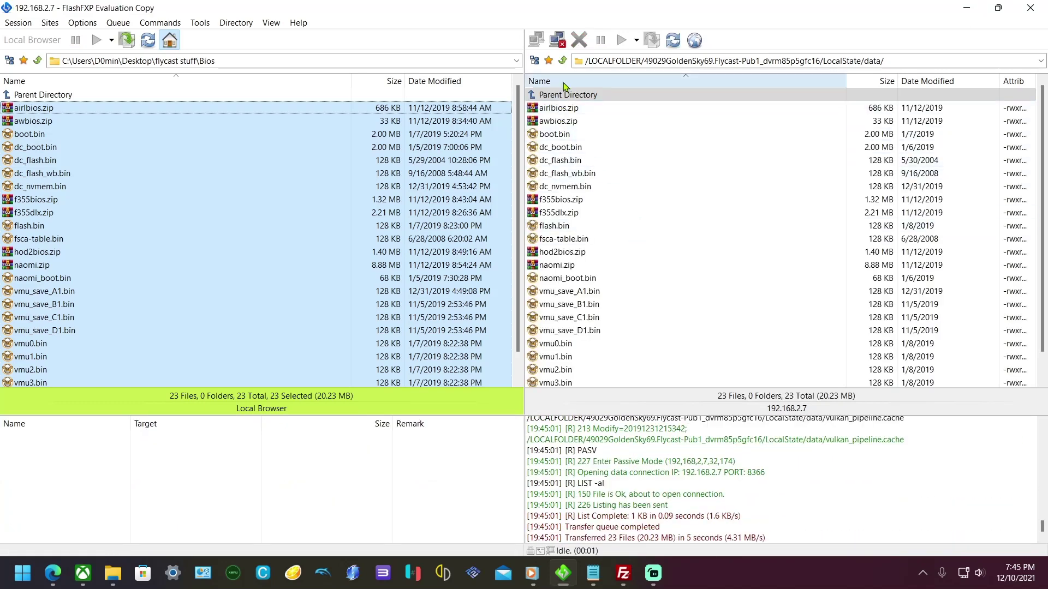
left_click(568, 58)
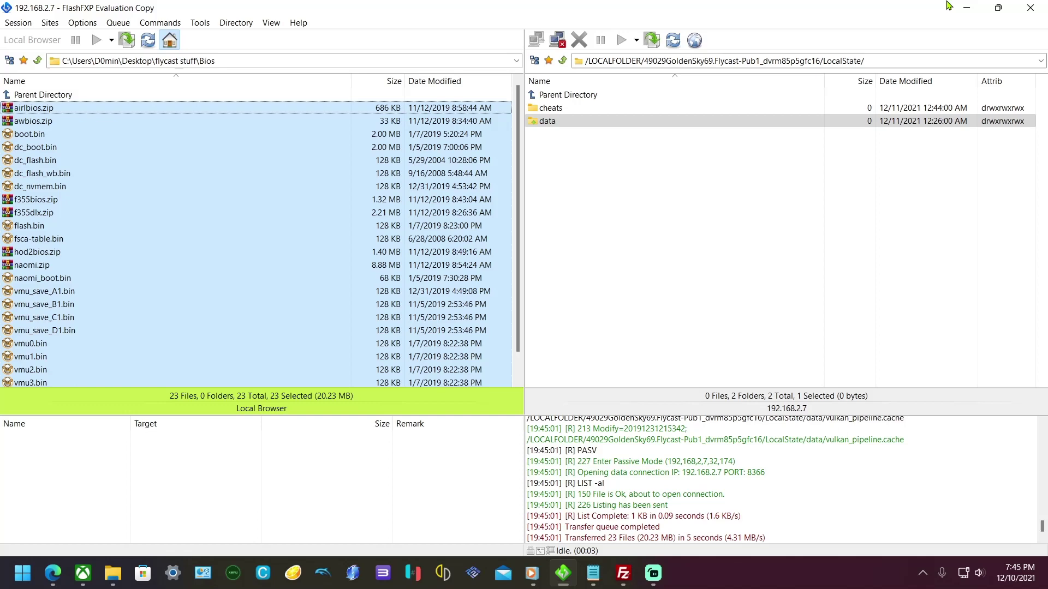
Step: Minimize FlashFXP, switch to Flycast on the Xbox, and open its settings
left_click(966, 7)
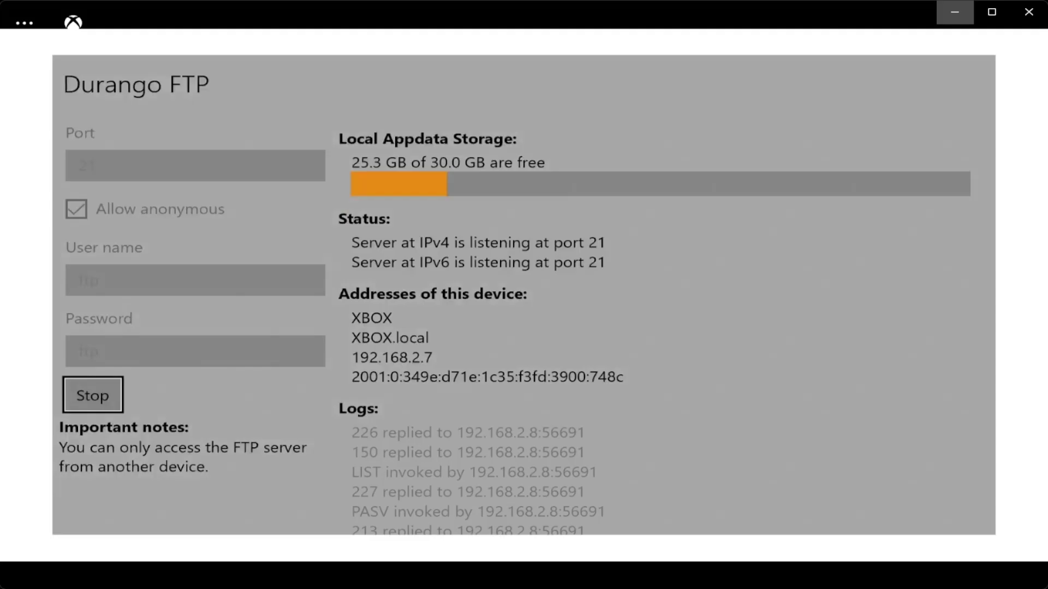
key("Return")
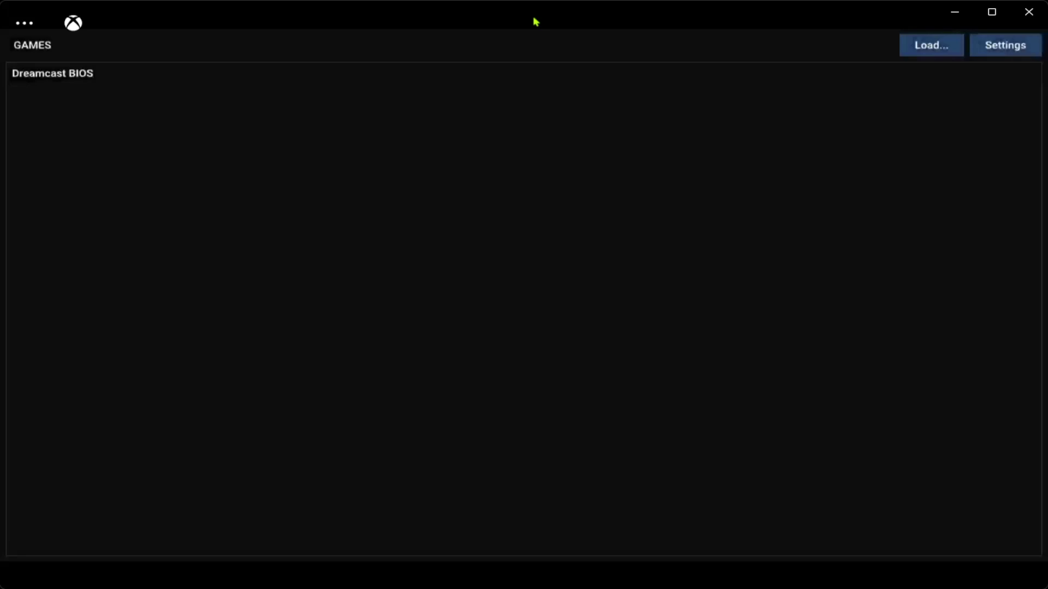
key("Tab")
key("Tab")
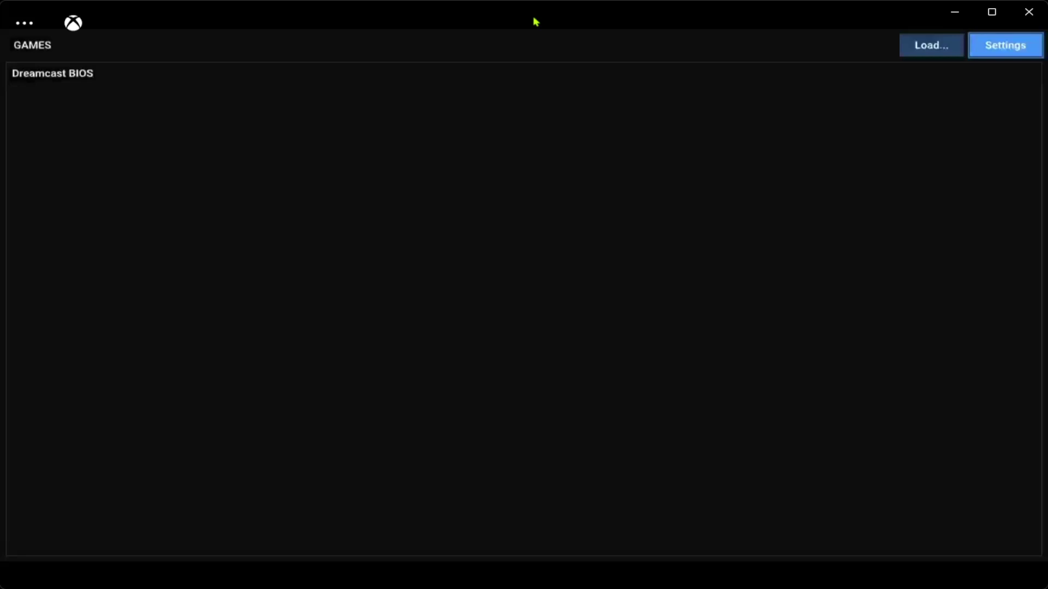
key("Return")
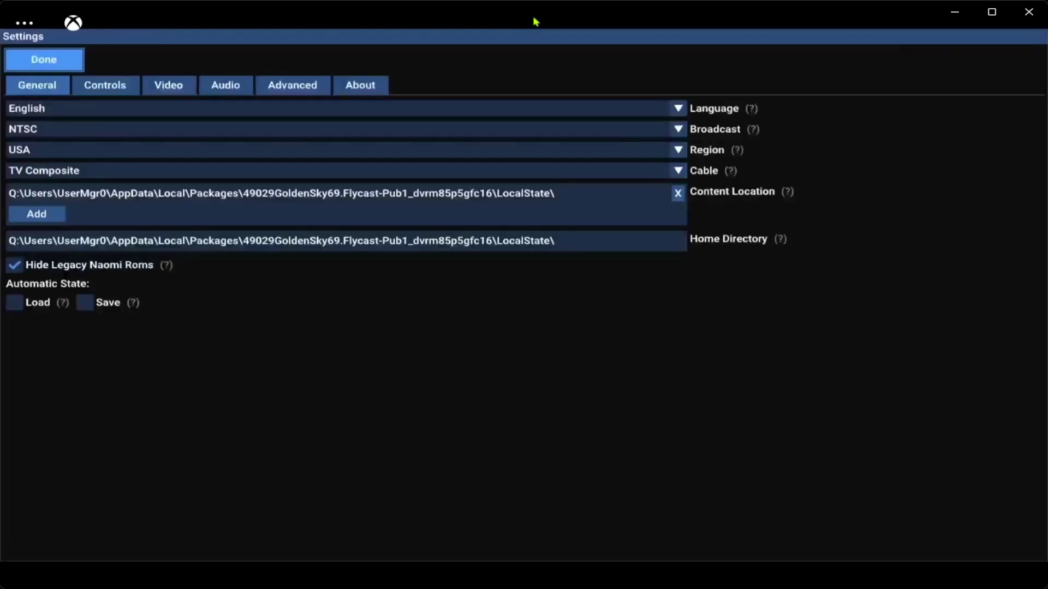
Step: Set the Cable option in the General settings to VGA
key("Down")
key("Down")
key("Down")
key("Down")
key("Down")
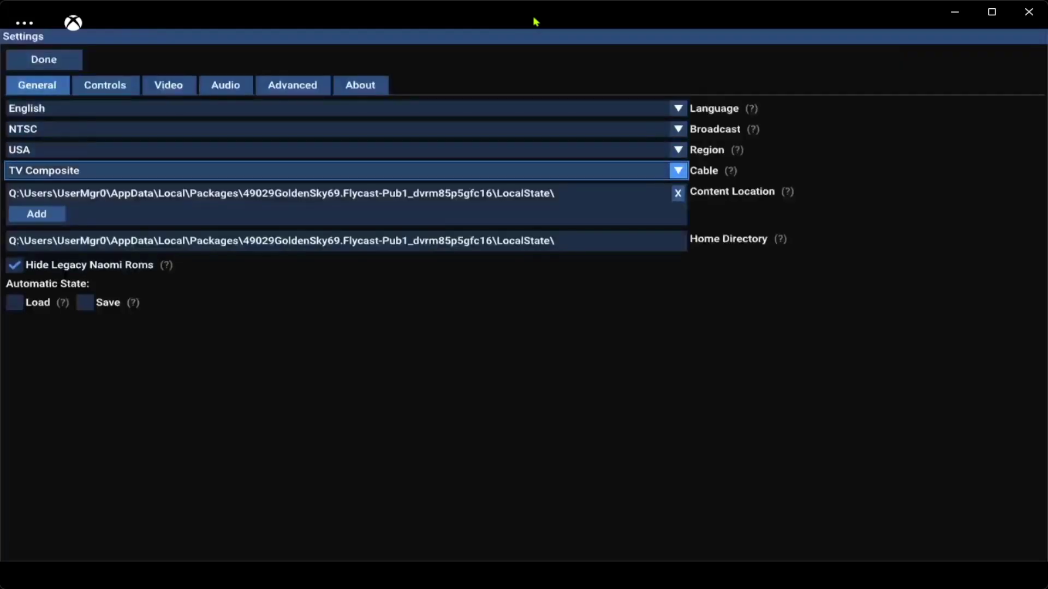
key("Return")
key("Up")
key("Up")
key("Return")
Step: Start adding a new folder to the Content Location list
key("Down")
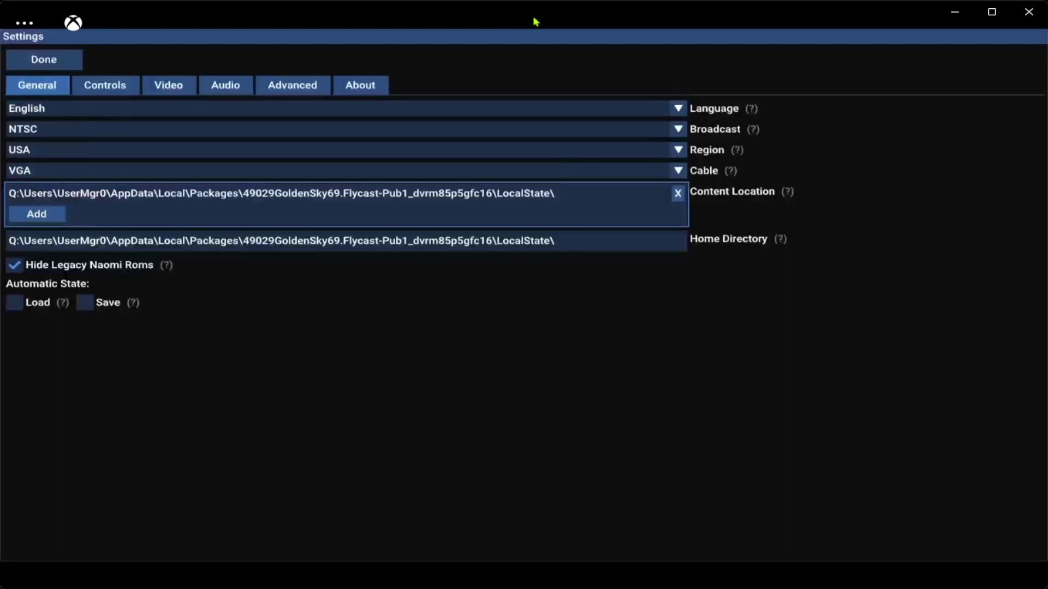
key("Up")
key("Up")
key("Up")
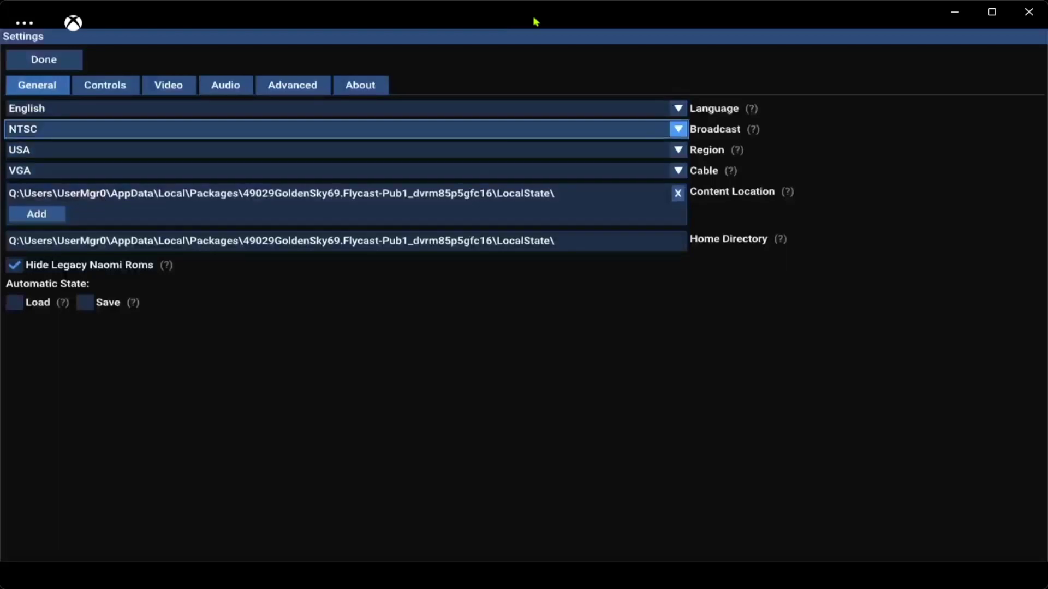
key("Down")
key("Down")
key("Down")
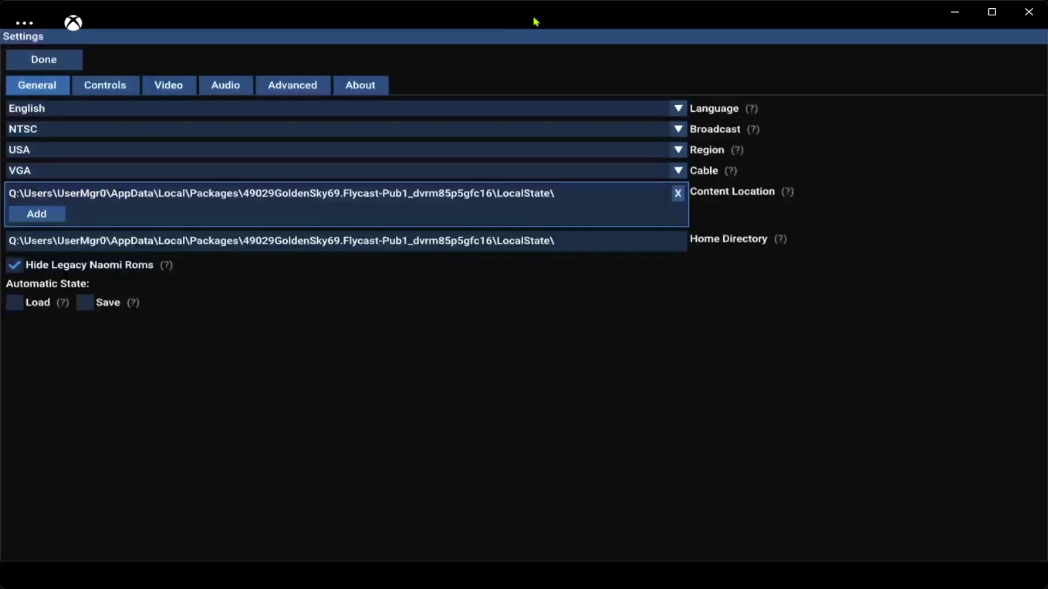
key("Return")
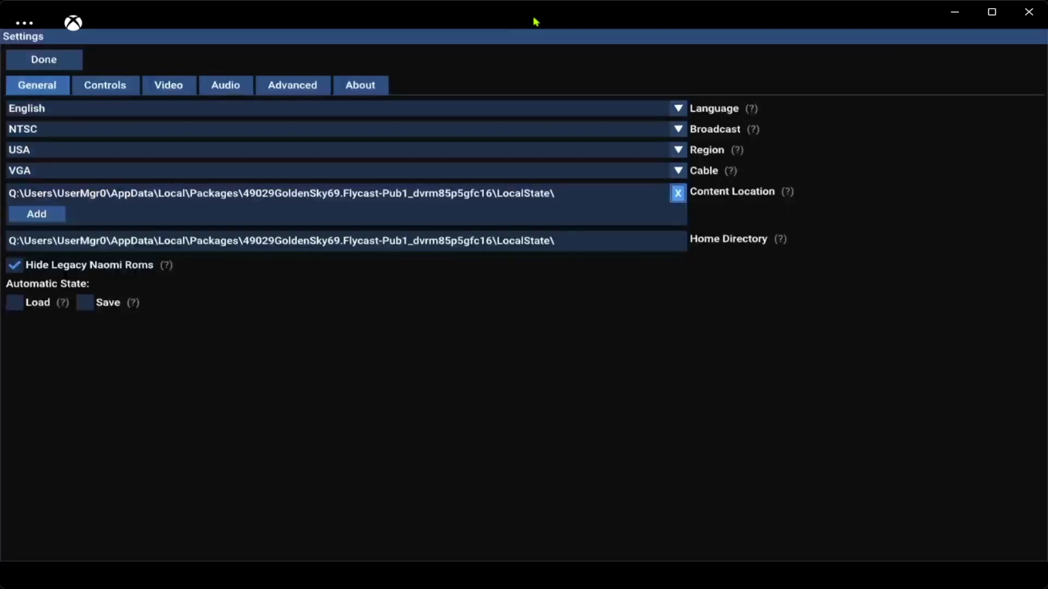
key("Down")
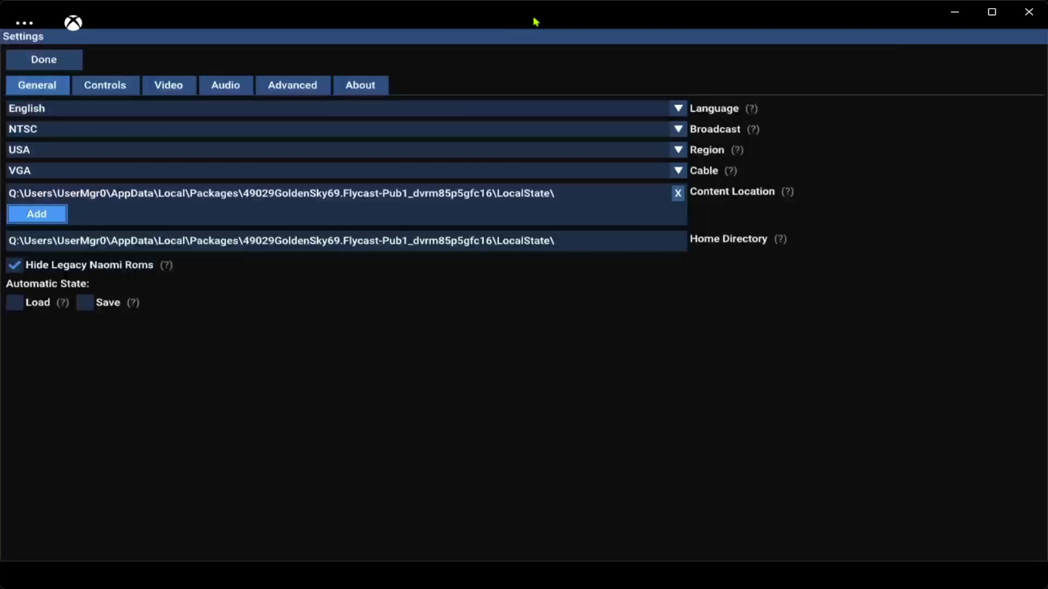
key("Return")
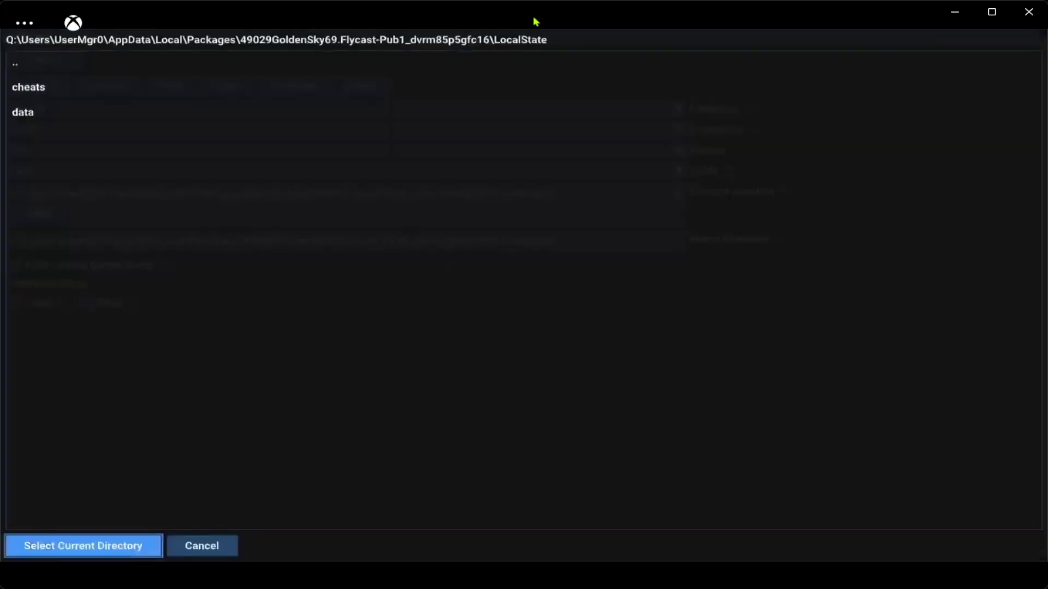
Step: Go up from the LocalState folder through its parent directories to the list of drives
key("Up")
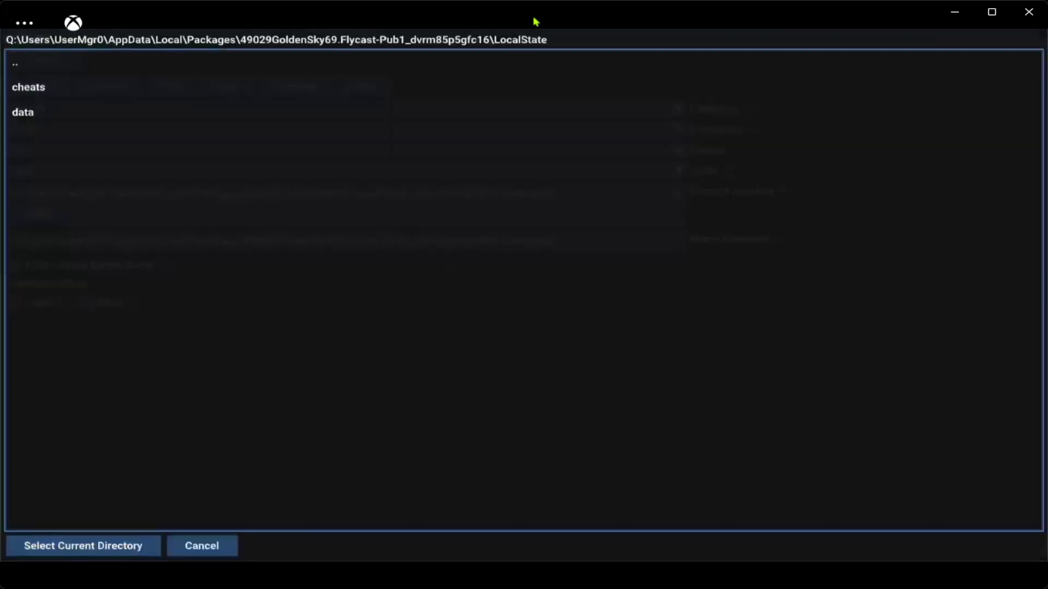
key("Down")
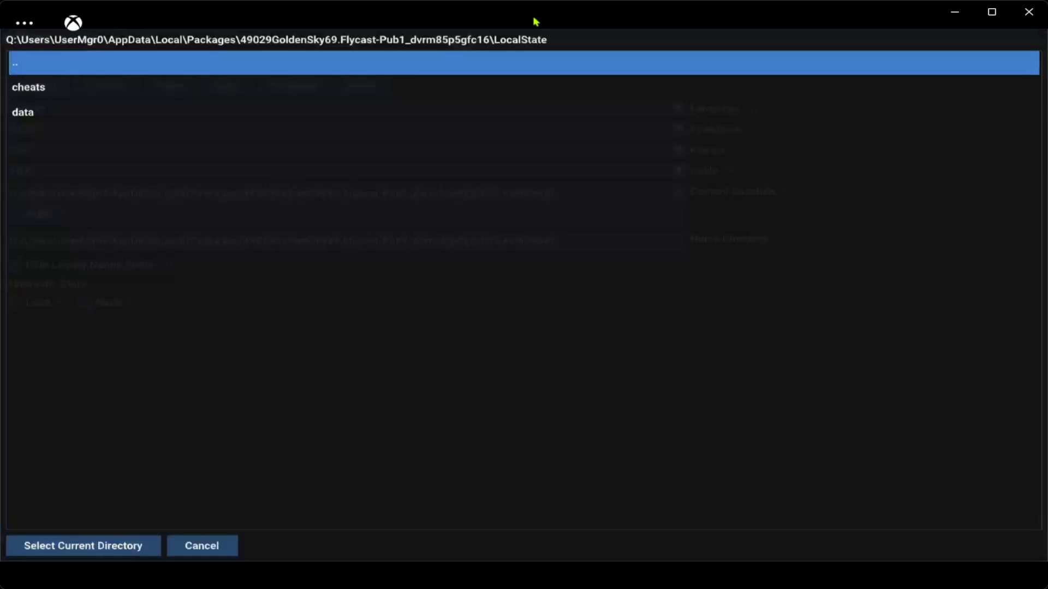
key("Return")
key("Return")
key("Return")
key("Return")
key("Return")
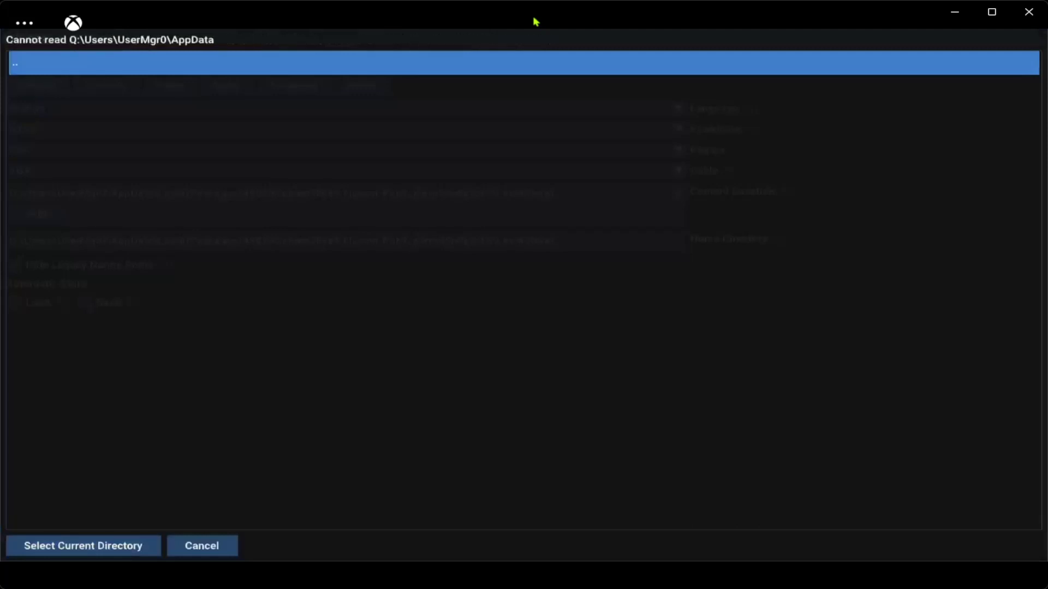
key("Return")
key("Return")
key("Return")
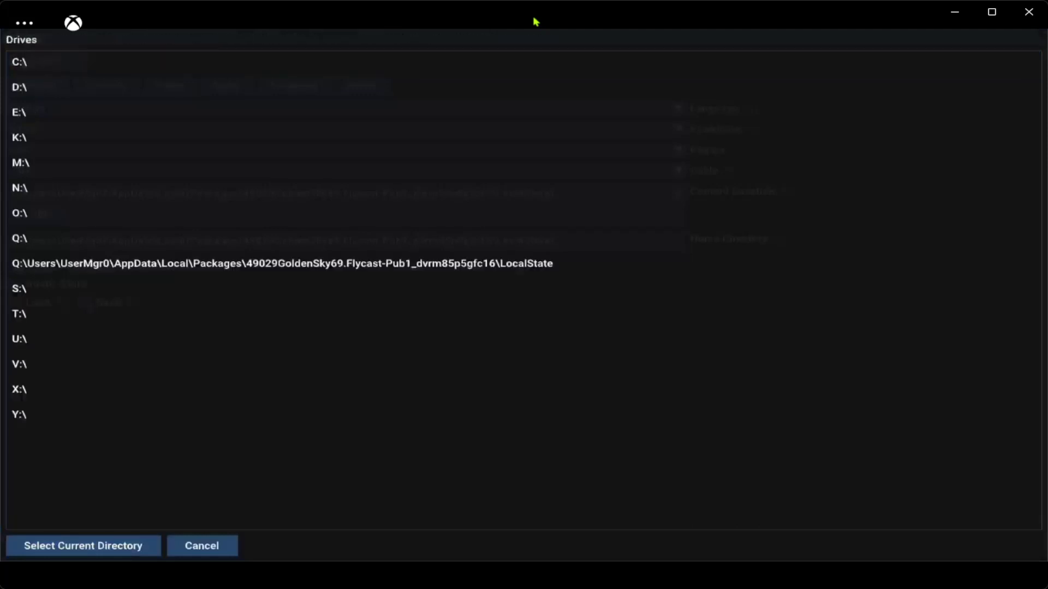
Step: Open the Emulated Roms folder on the E:\ drive
key("Down")
key("Down")
key("Return")
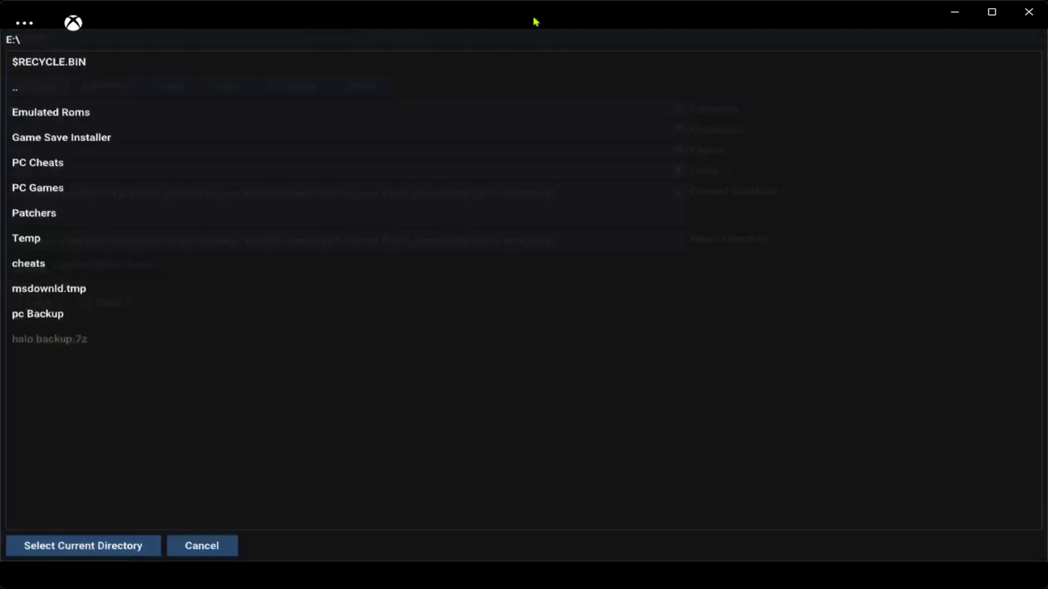
key("Down")
key("Up")
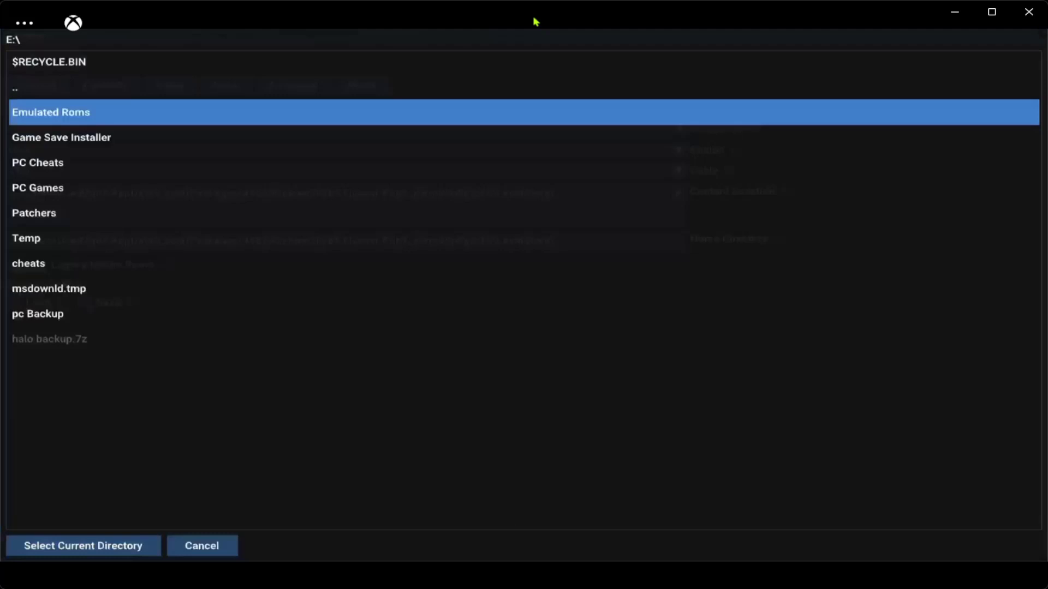
key("Return")
Step: Open the Sega - Dreamcast folder and select it as the new content location
key("Down")
key("Down")
key("Down")
key("Down")
key("Down")
key("Down")
key("Down")
key("Down")
key("Down")
key("Down")
key("Down")
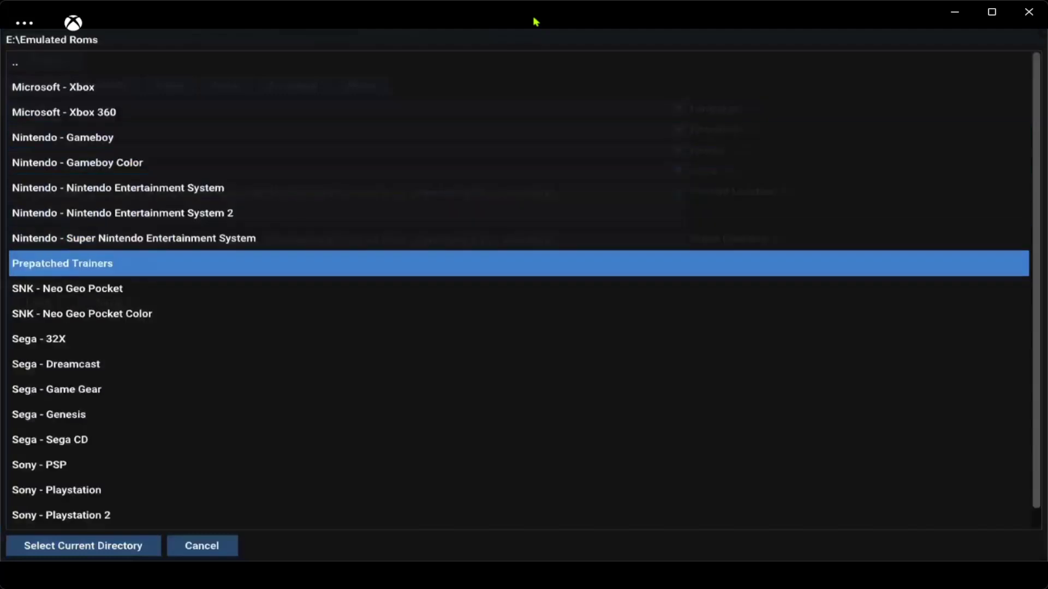
key("Down")
key("Return")
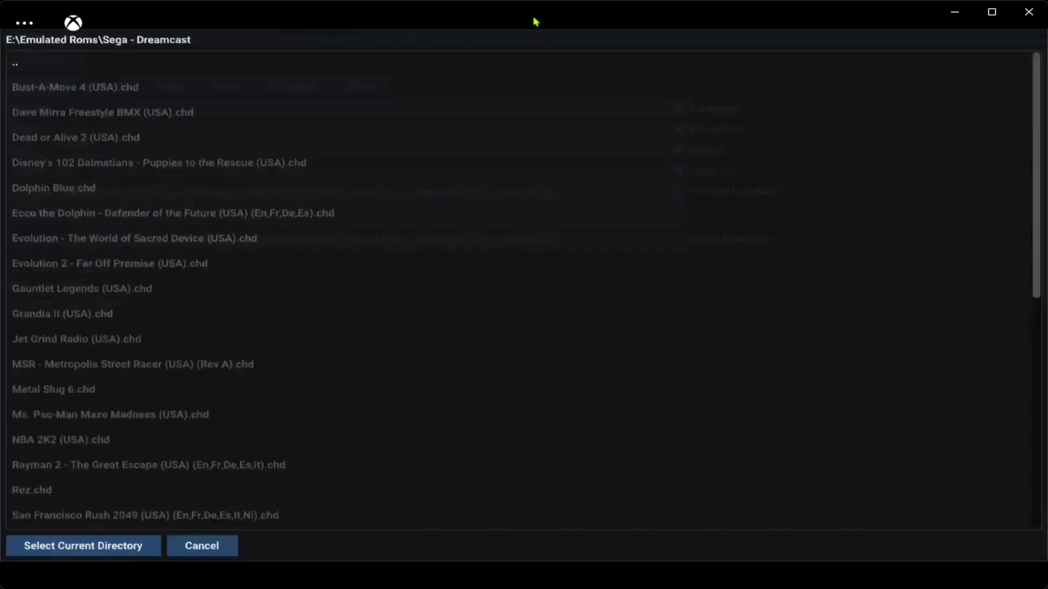
key("Down")
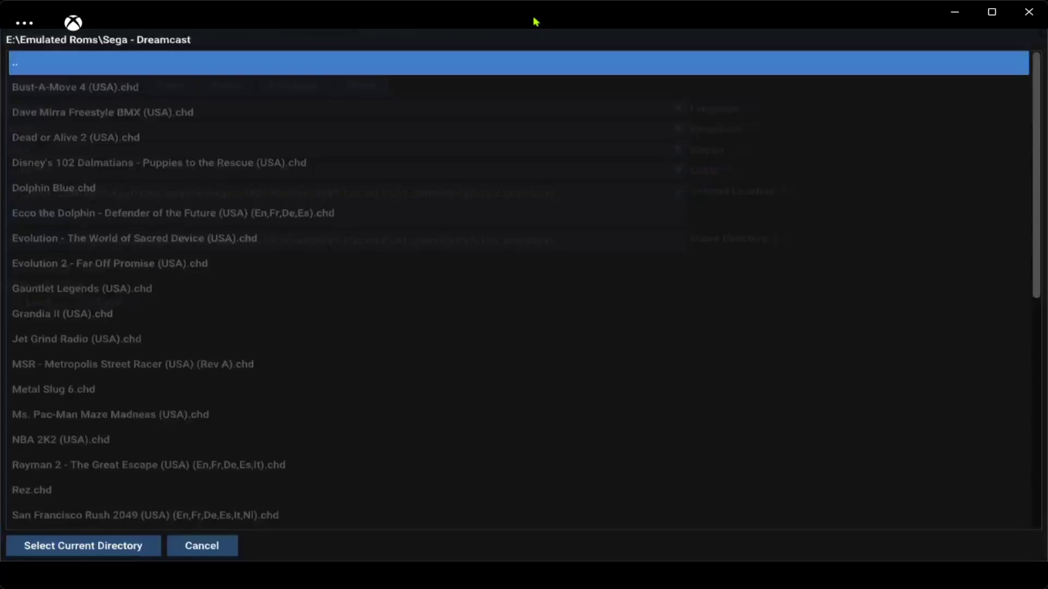
key("Up")
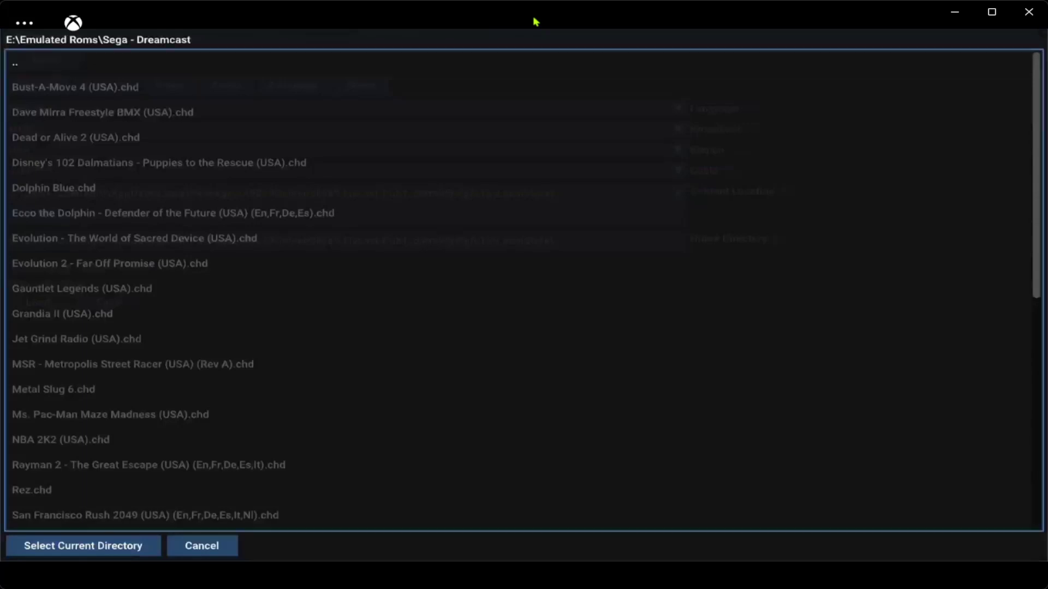
key("Tab")
key("Return")
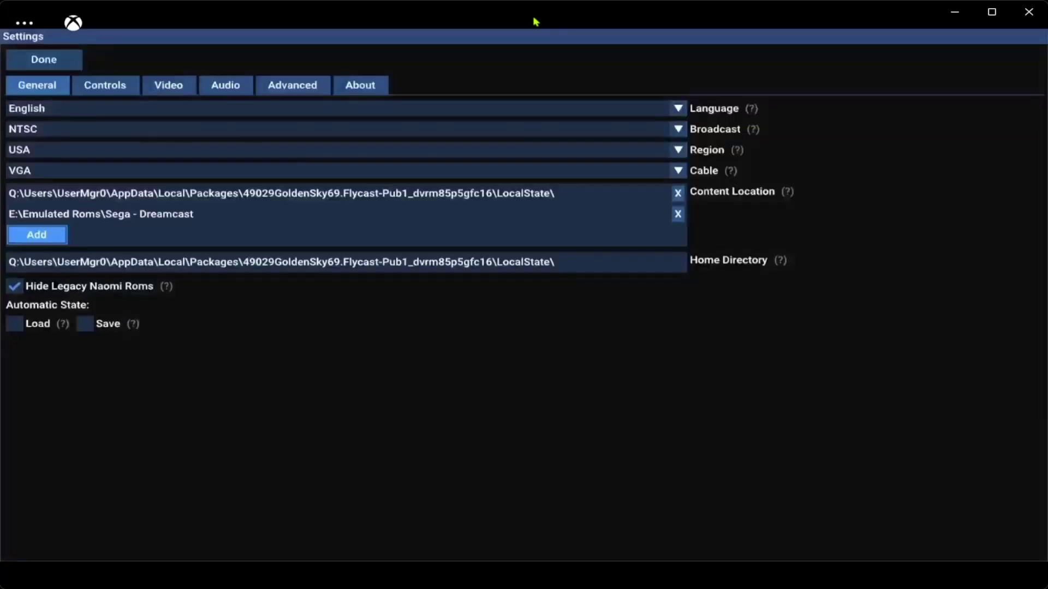
Step: Open the Video settings
key("Up")
key("Up")
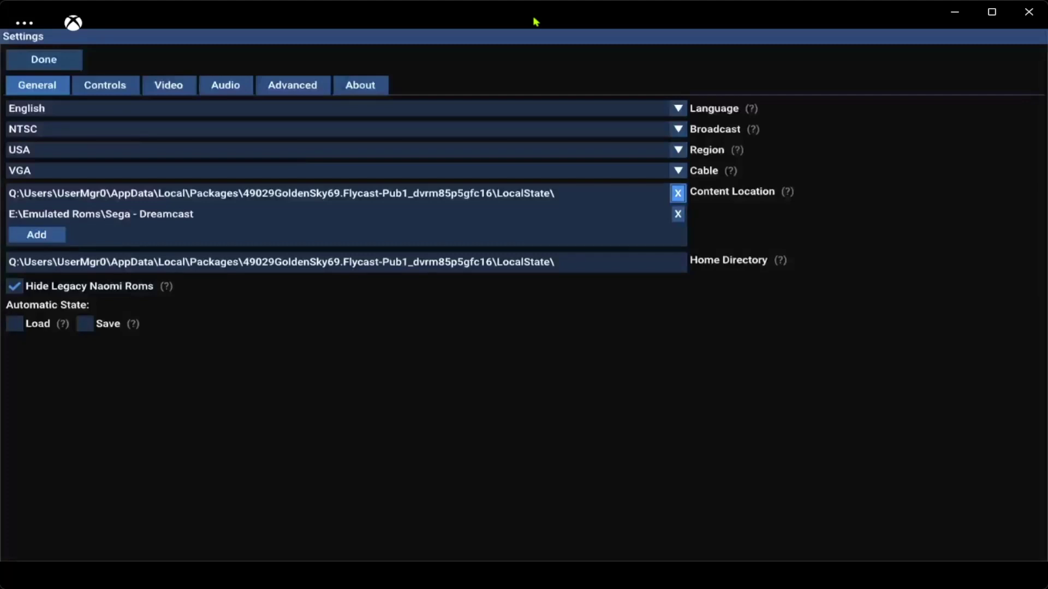
key("Up")
key("Up")
key("Up")
key("Up")
key("Up")
key("Up")
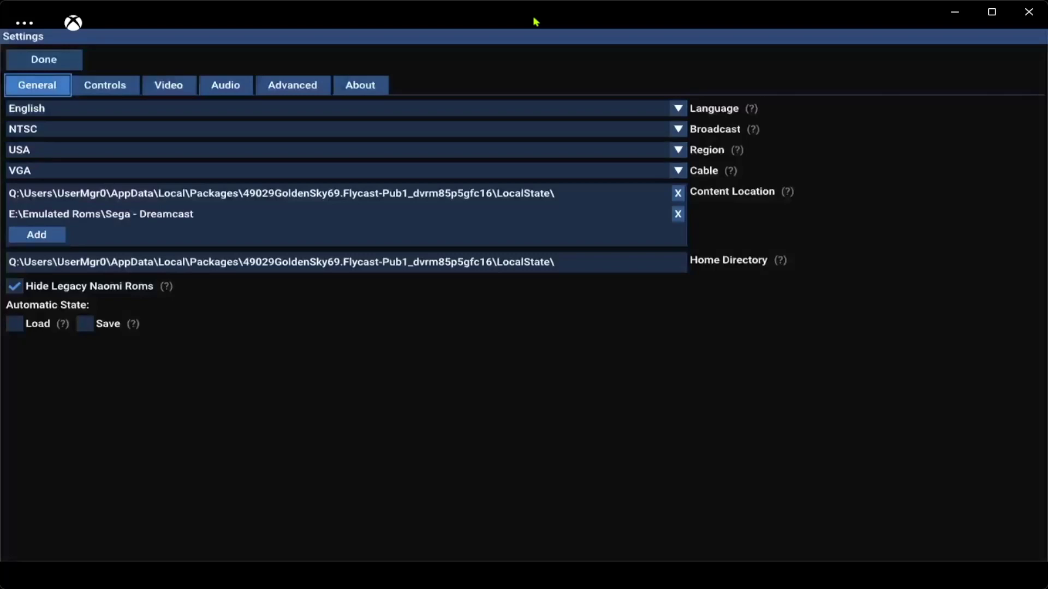
key("Right")
key("Right")
key("Return")
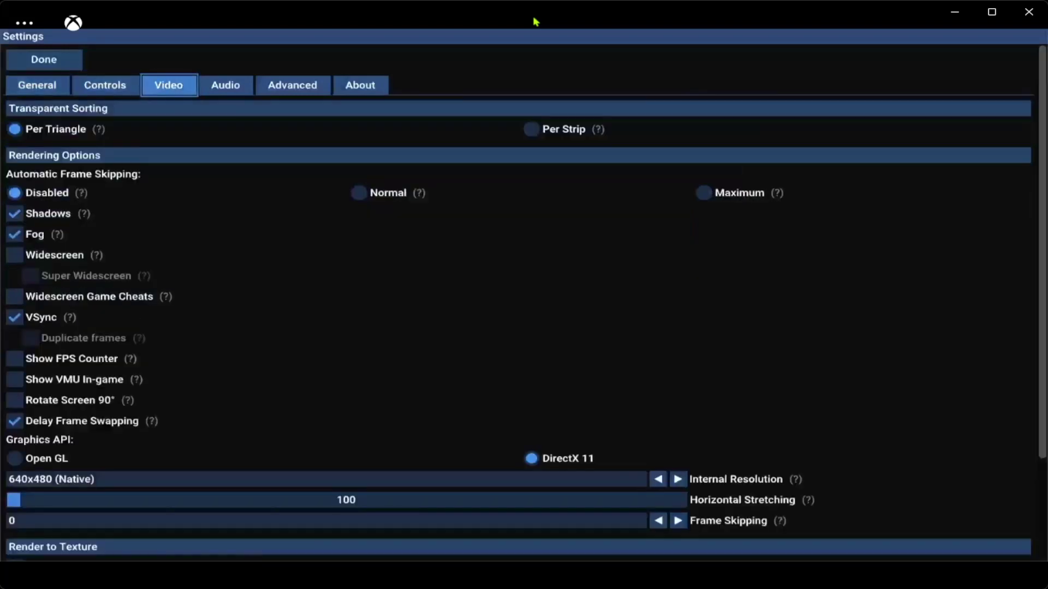
Step: Enable Widescreen and Widescreen Game Cheats in the rendering options
key("Down")
key("Down")
key("Down")
key("Down")
key("Down")
key("Return")
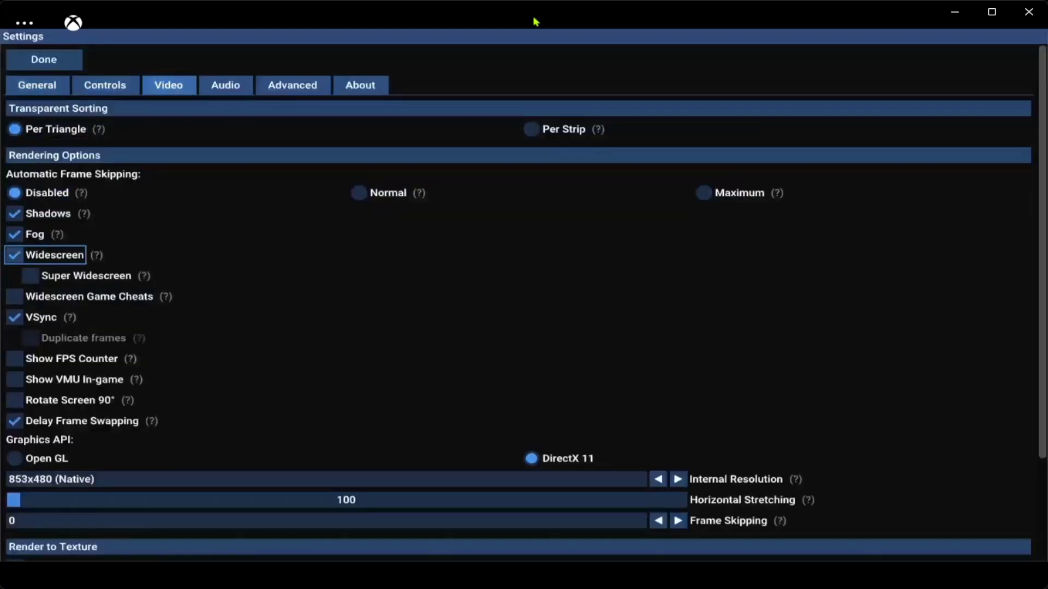
key("Down")
key("Down")
key("Return")
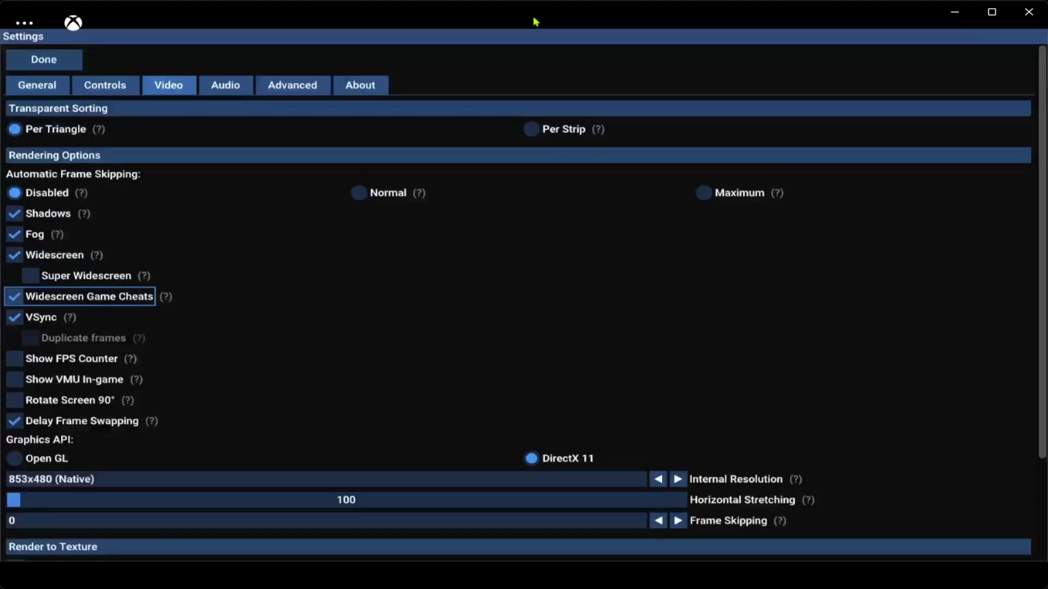
Step: Set the Internal Resolution to 2560x1440 (x3)
key("Down")
key("Down")
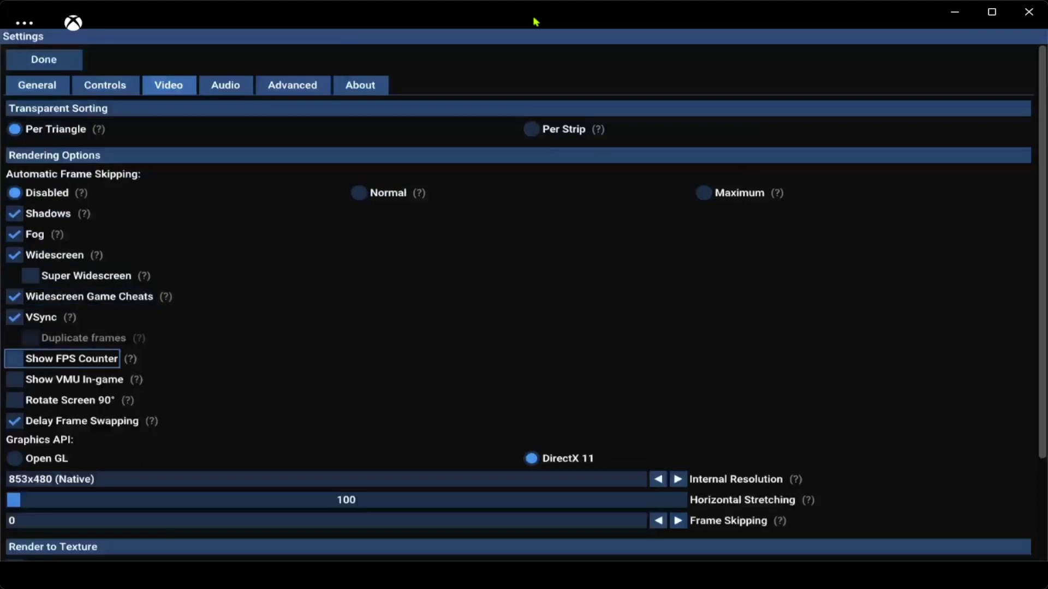
key("Down")
key("Down")
key("Down")
key("Down")
key("Down")
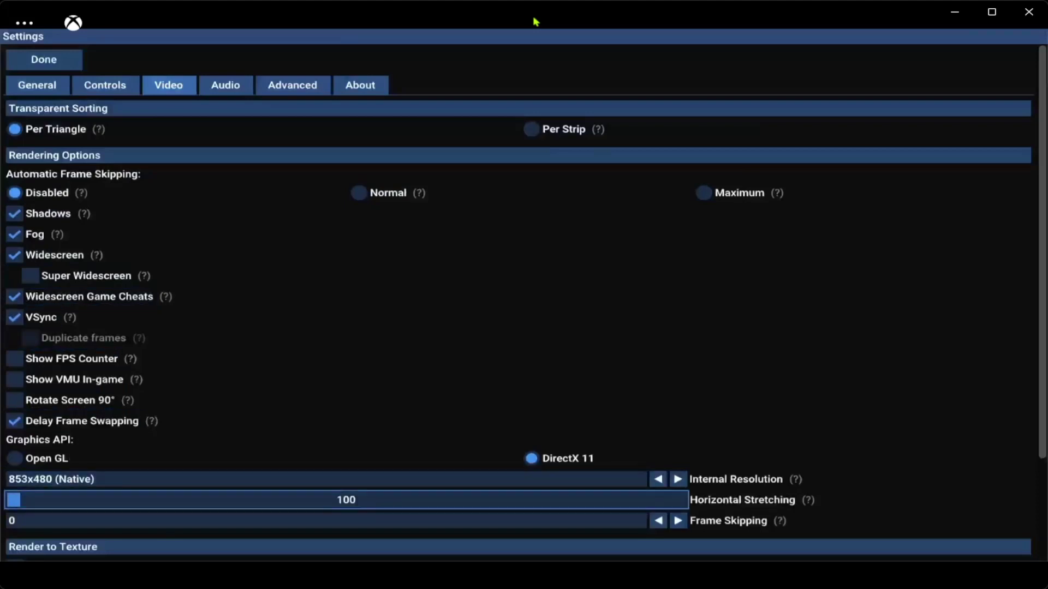
key("Up")
key("Return")
key("Down")
key("Down")
key("Down")
key("Down")
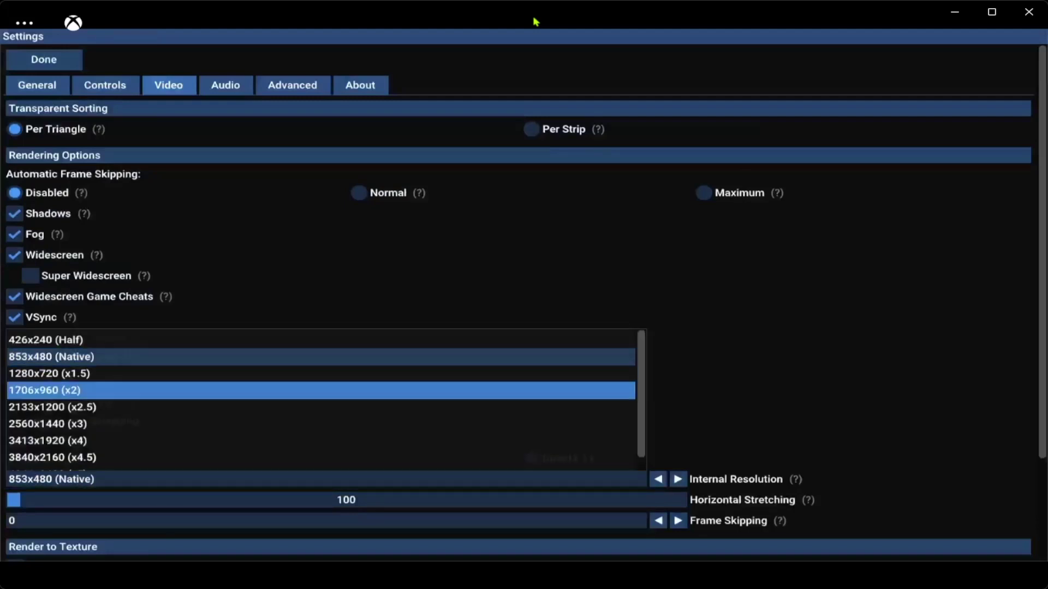
key("Return")
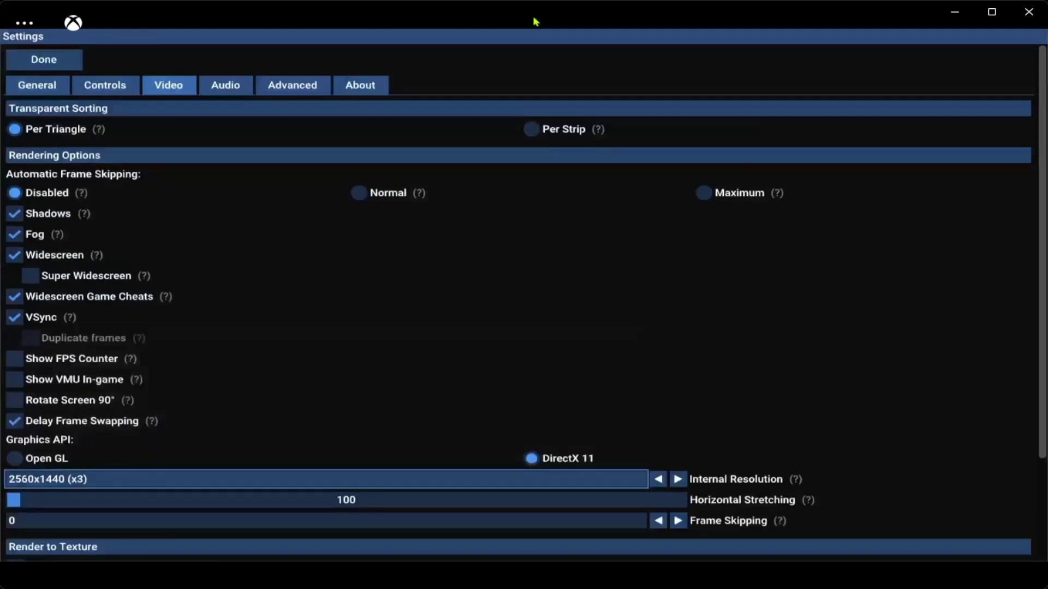
Step: Review the remaining video options from Horizontal Stretching down to Load Custom Textures
key("Down")
key("Down")
key("Down")
key("Down")
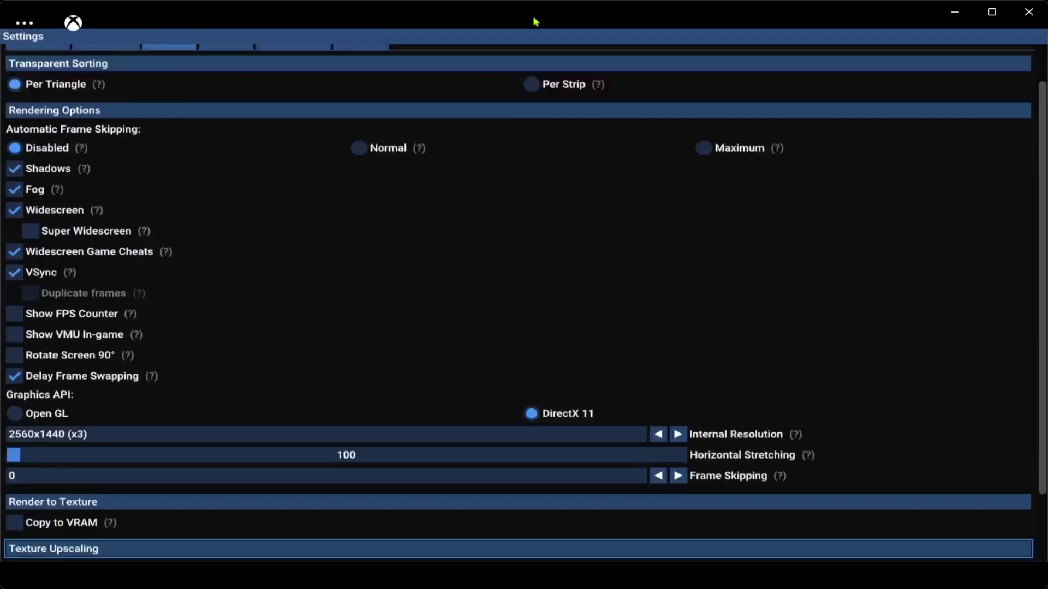
key("Down")
key("Down")
key("Down")
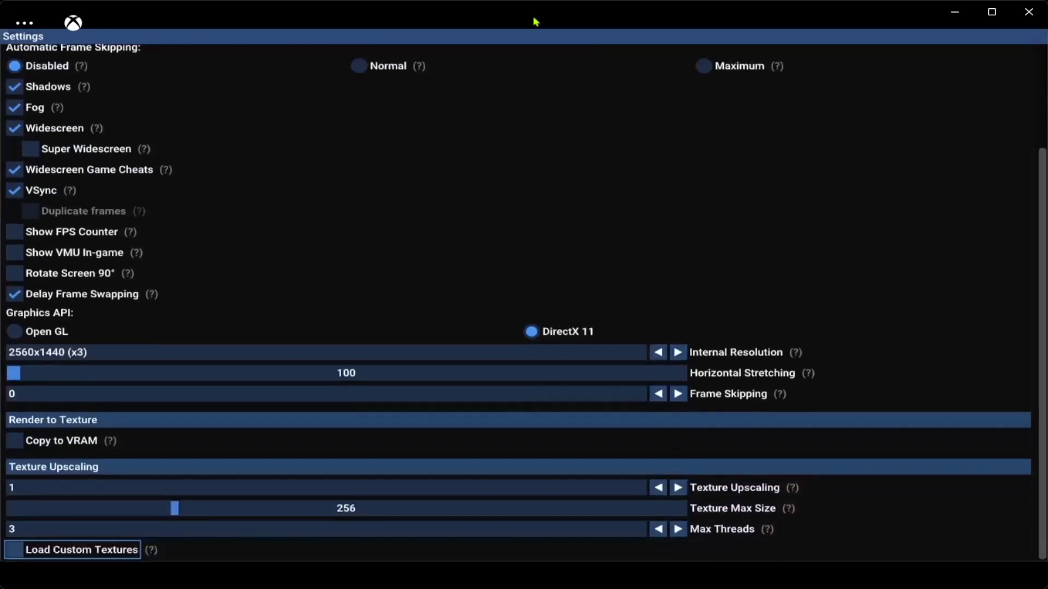
Step: Open the Audio settings to view the DSP, volume, latency and audio driver options
key("Up")
key("Up")
key("Up")
key("Up")
key("Up")
key("Up")
key("Up")
key("Up")
key("Up")
key("Up")
key("Up")
key("Up")
key("Up")
key("Up")
key("Up")
key("Up")
key("Up")
key("Up")
key("Up")
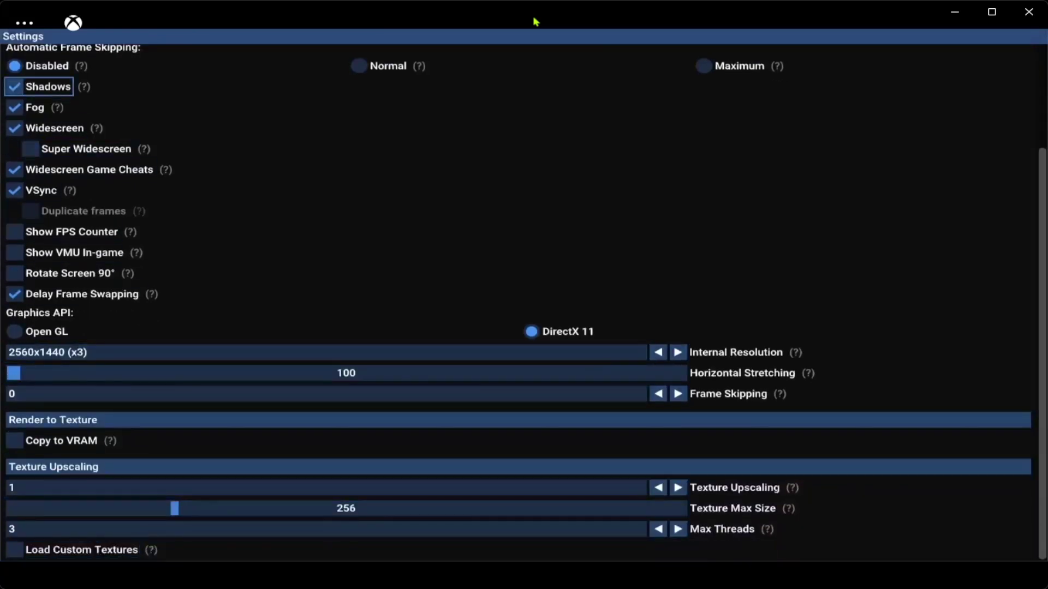
key("Up")
key("Up")
key("Up")
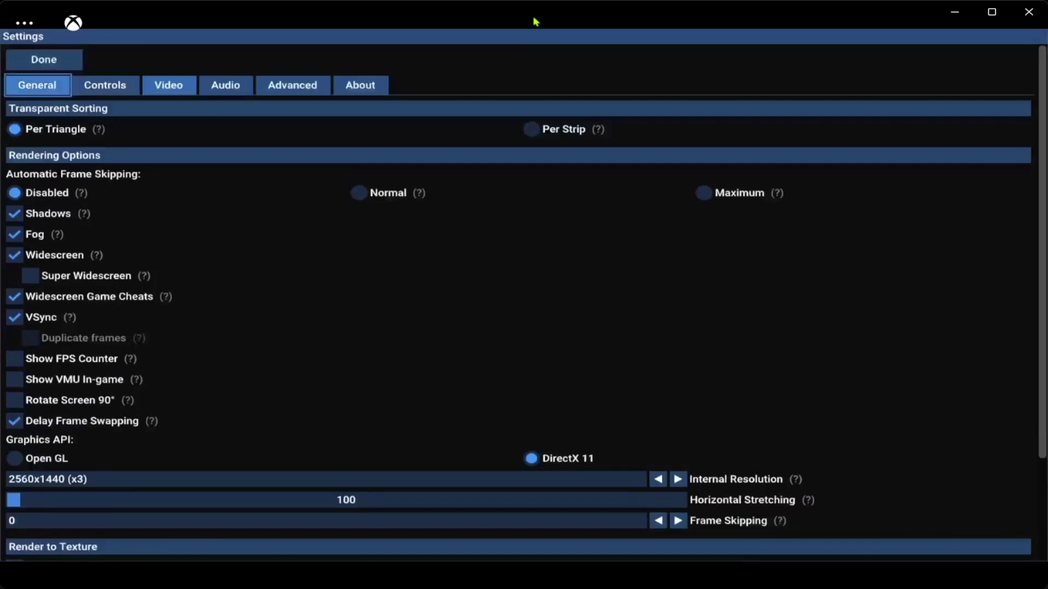
key("Right")
key("Right")
key("Right")
key("Return")
key("Right")
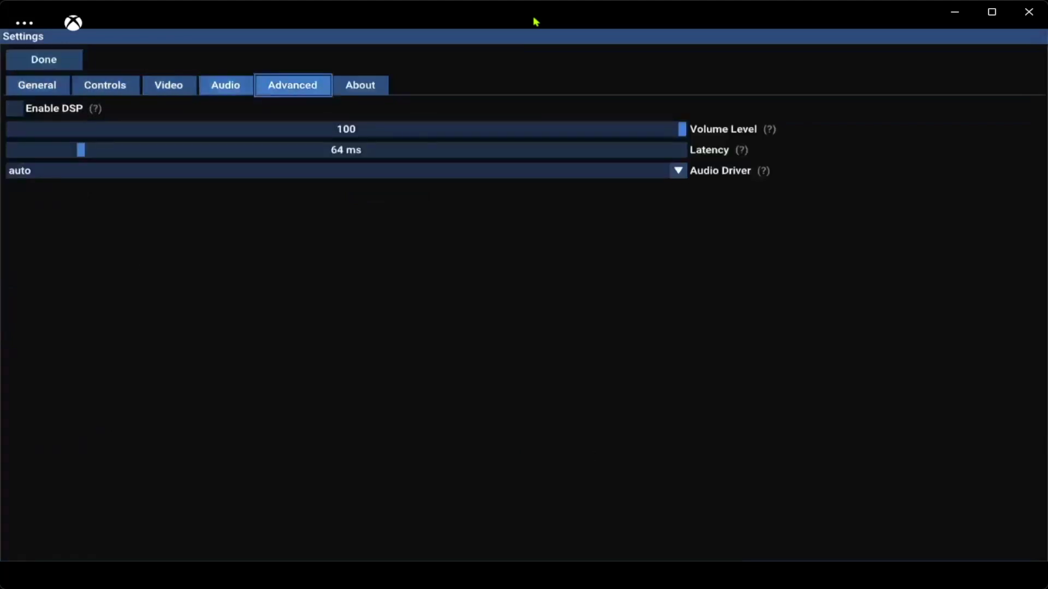
Step: Open the Controls settings to view the physical and Dreamcast device assignments
key("Left")
key("Left")
key("Left")
key("Return")
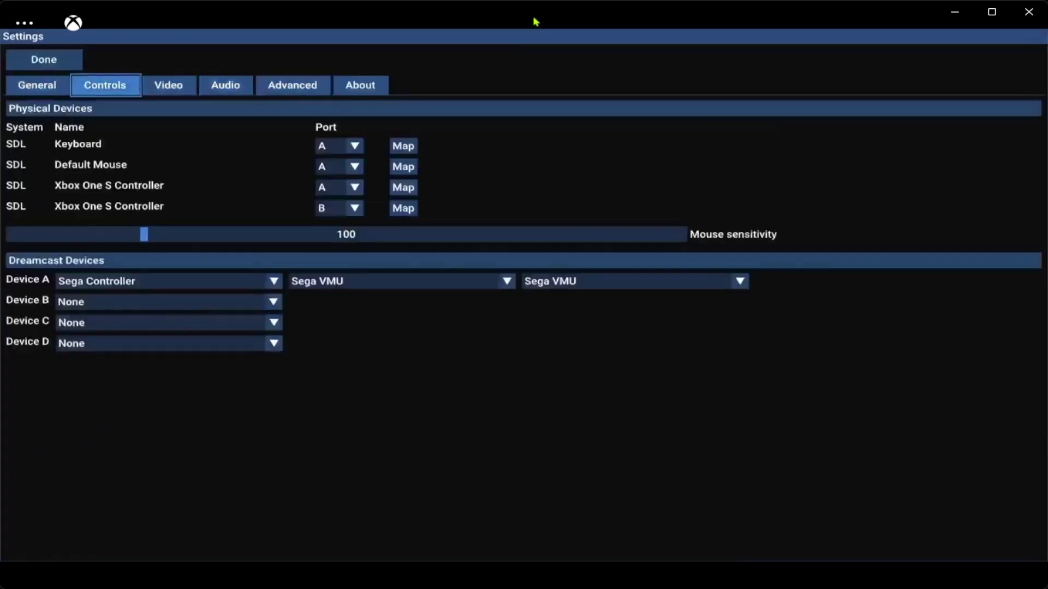
Step: Enable HLE BIOS in the Advanced settings
key("Right")
key("Right")
key("Right")
key("Return")
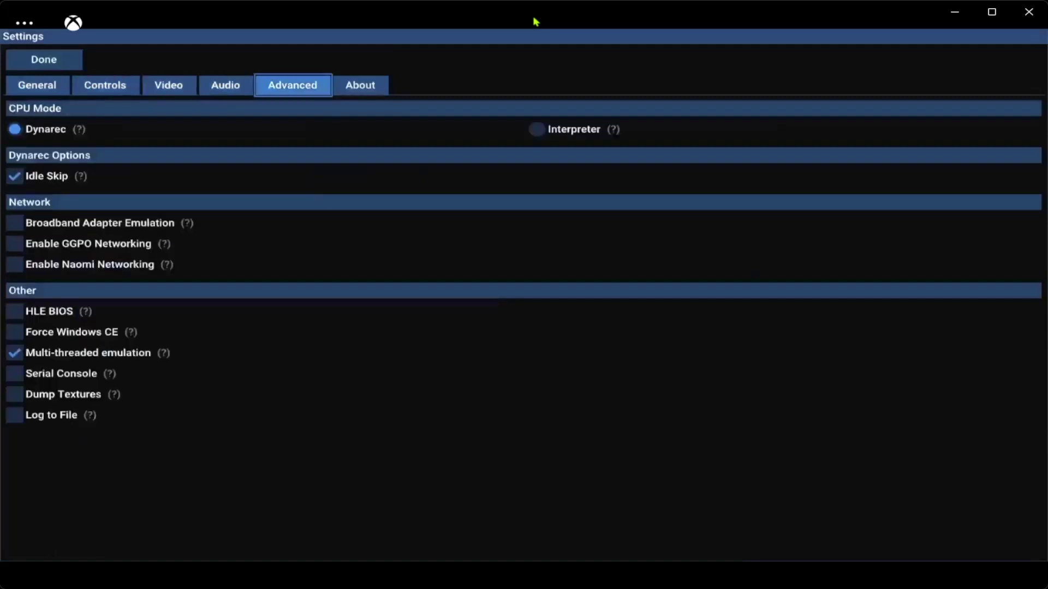
key("Down")
key("Down")
key("Down")
key("Down")
key("Down")
key("Down")
key("Down")
key("Down")
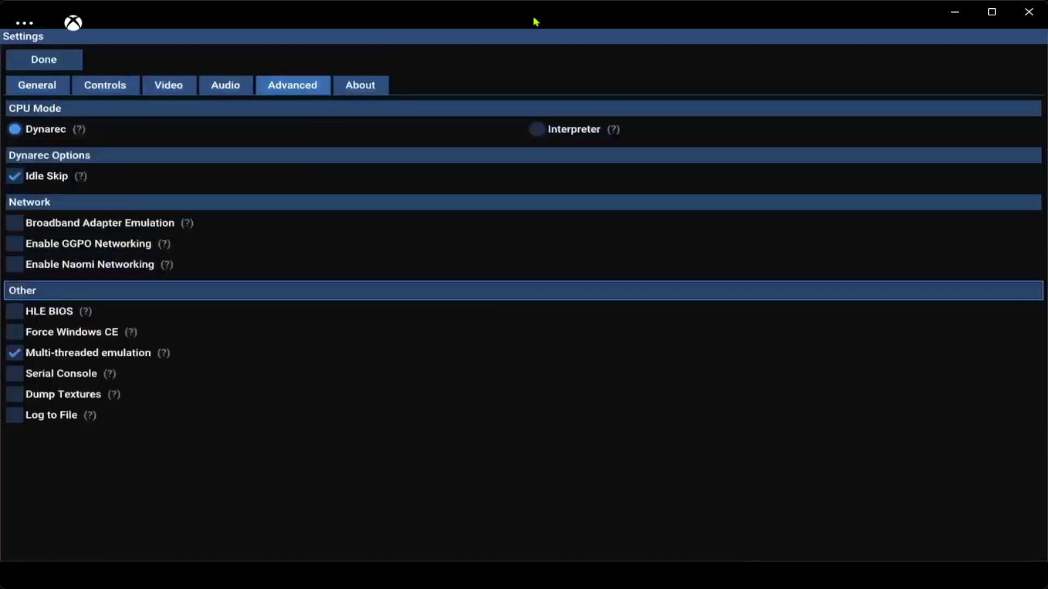
key("Down")
key("Return")
Step: Review the other Advanced options from Force Windows CE to Log to File and the networking options
key("Down")
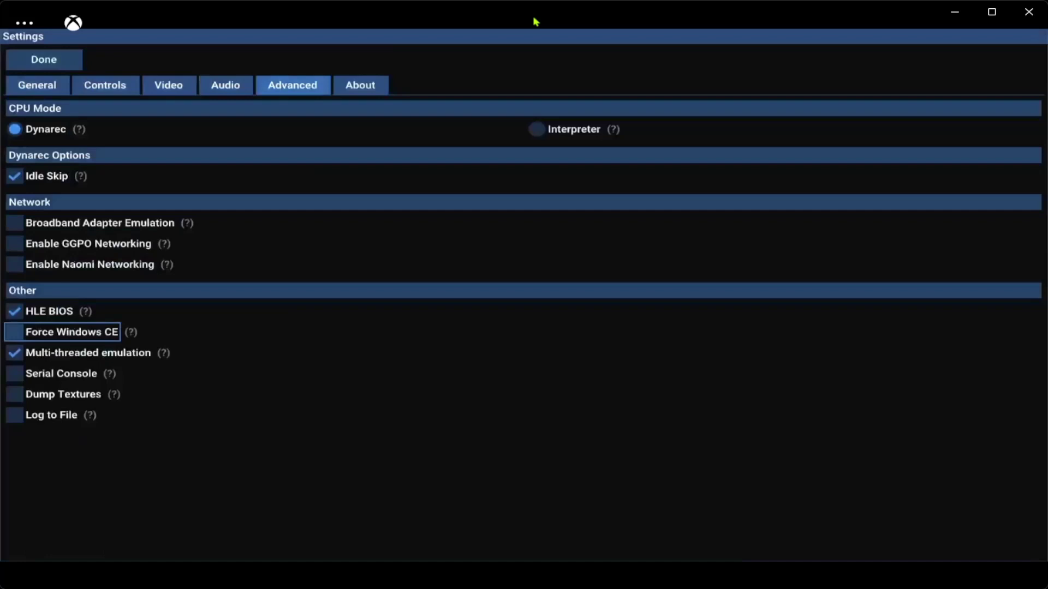
key("Down")
key("Down")
key("Down")
key("Down")
key("Up")
key("Up")
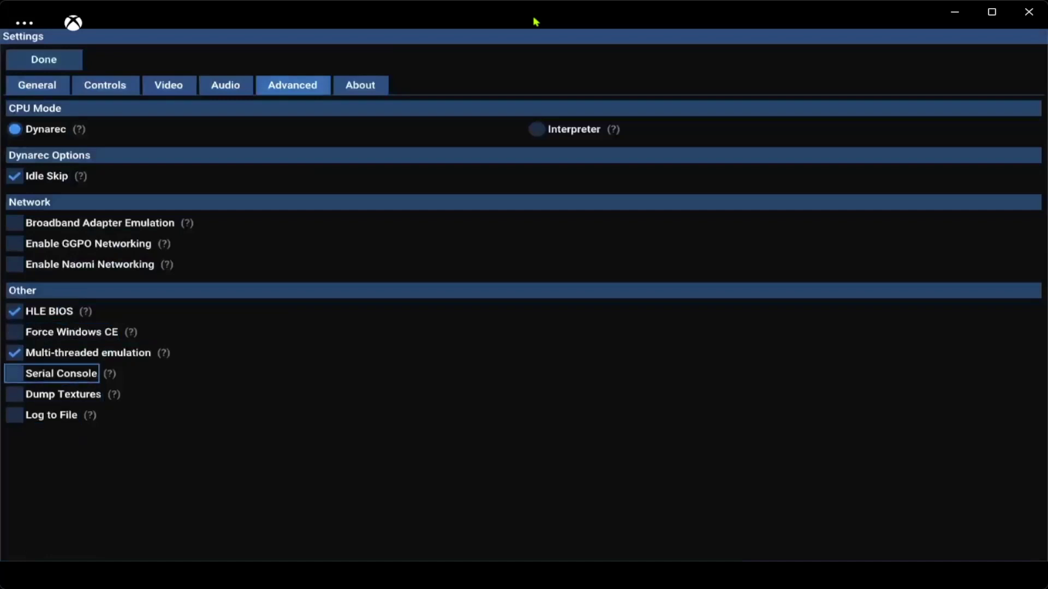
key("Up")
key("Up")
key("Up")
key("Up")
key("Up")
key("Up")
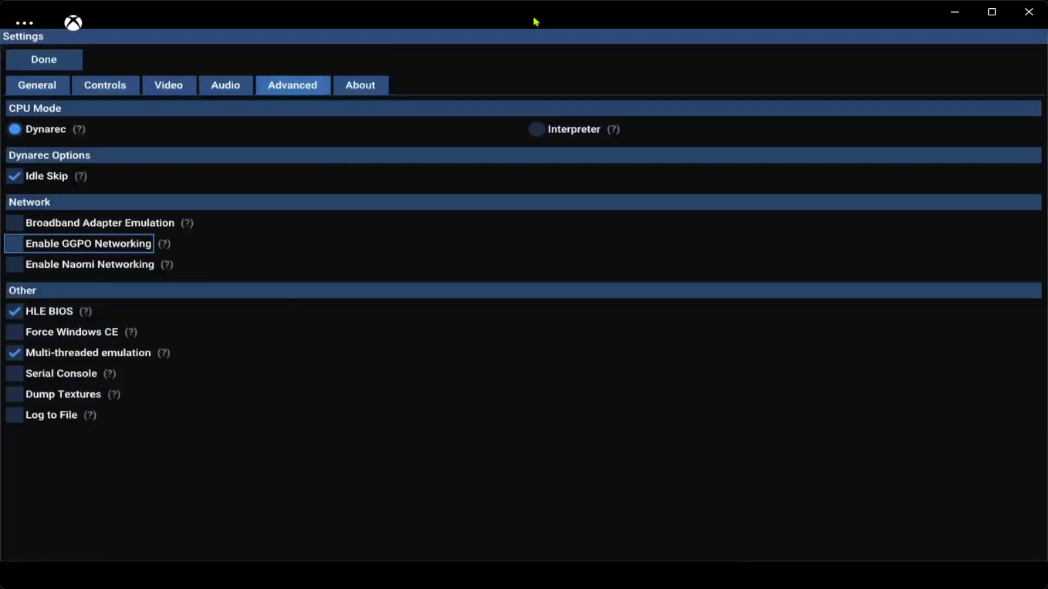
Step: Open the About page to view the Flycast version, platform and DirectX information
key("Up")
key("Up")
key("Up")
key("Up")
key("Up")
key("Up")
key("Up")
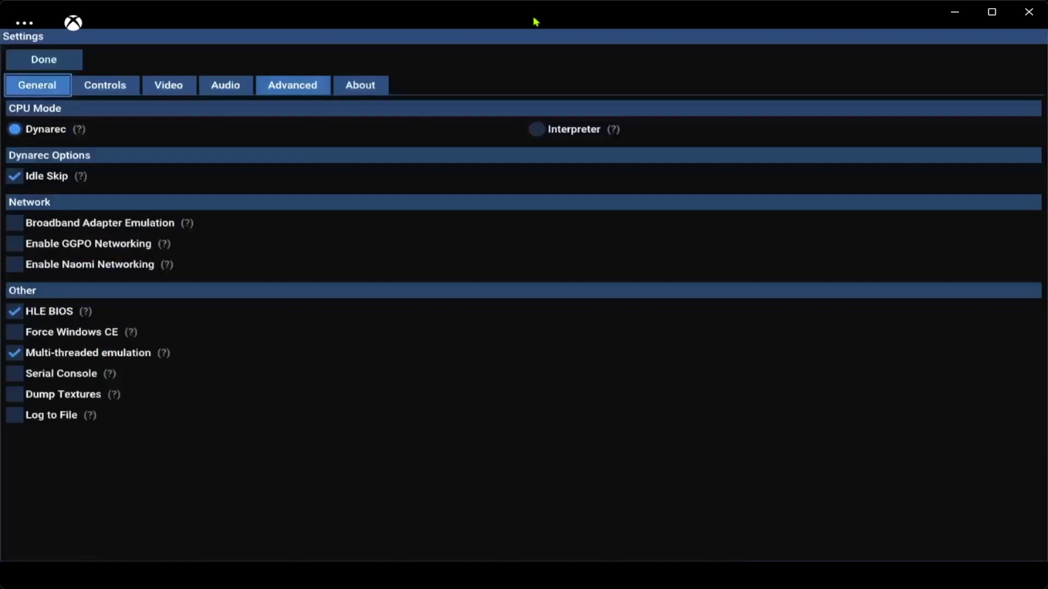
key("Right")
key("Right")
key("Right")
key("Right")
key("Right")
key("Return")
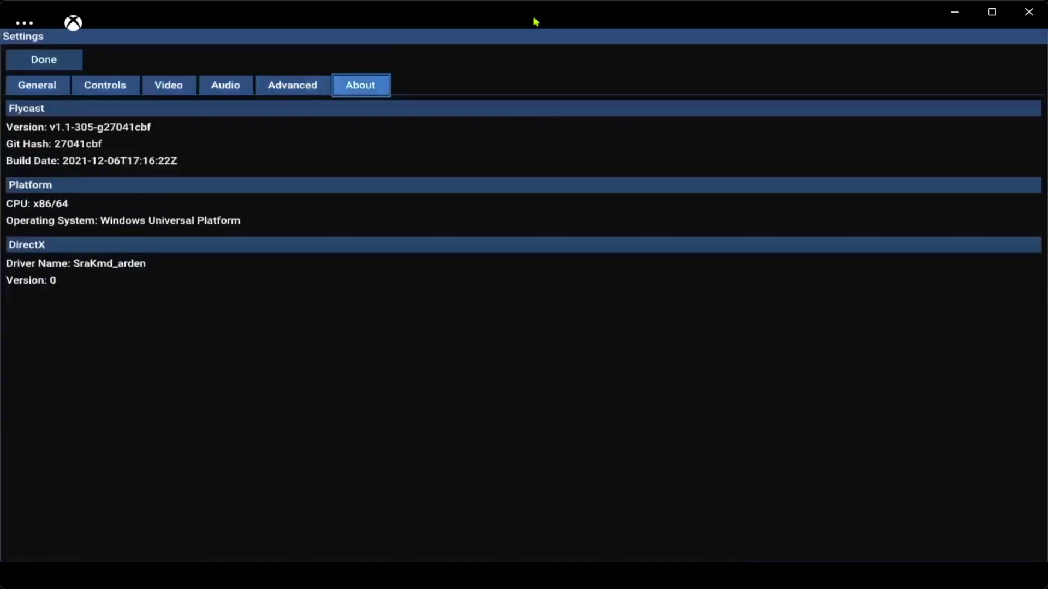
Step: Close the settings and return to the games list
key("Left")
key("Left")
key("Left")
key("Left")
key("Left")
key("Up")
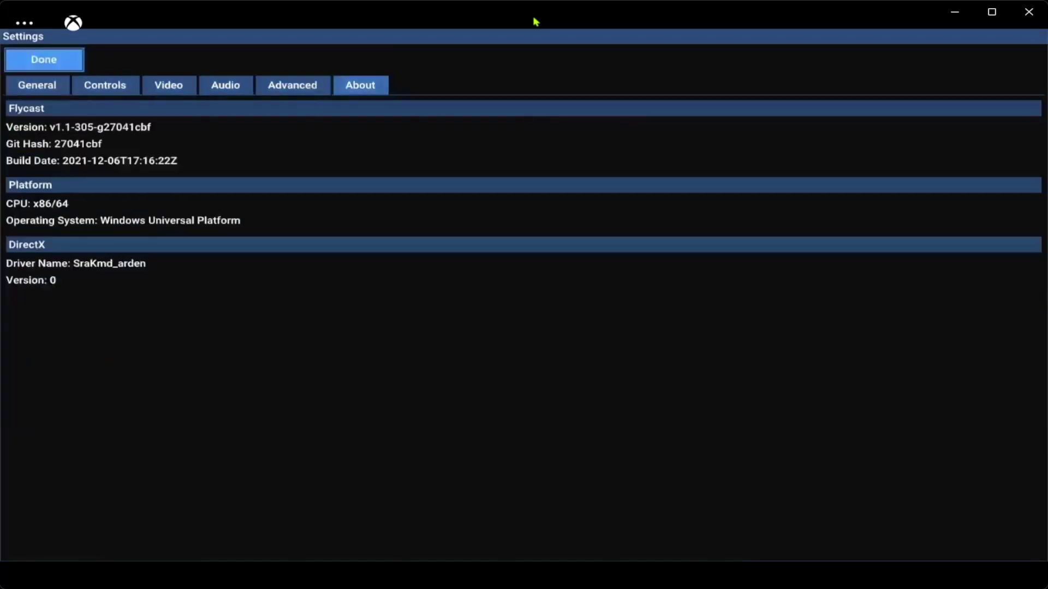
key("Return")
Step: Launch Sonic Adventure (USA).chd from the games list
key("Down")
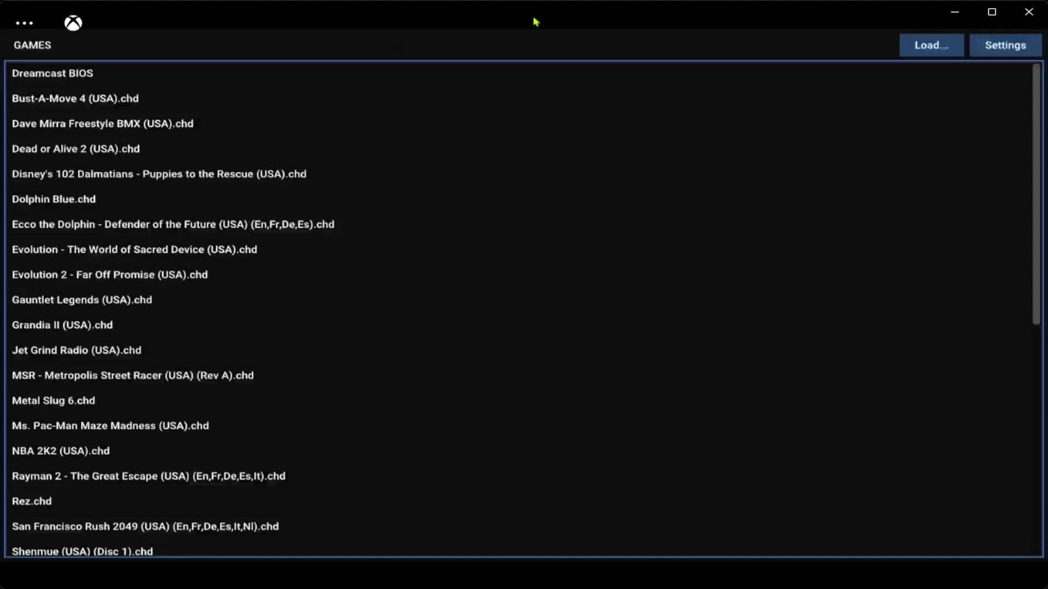
key("Down")
key("Down")
key("Down")
key("Down")
key("Down")
key("Down")
key("Down")
key("Down")
key("Down")
key("Down")
key("Down")
key("Down")
key("Down")
key("Down")
key("Down")
key("Down")
key("Down")
key("Down")
key("Down")
key("Down")
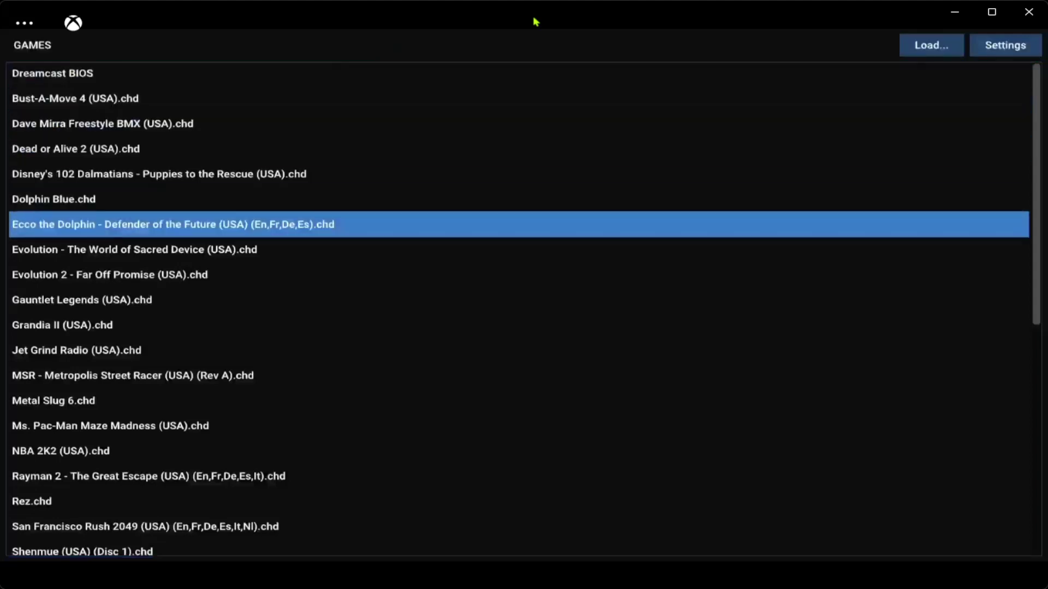
key("Down")
key("Down")
key("Down")
key("Down")
key("Down")
key("Down")
key("Down")
key("Down")
key("Down")
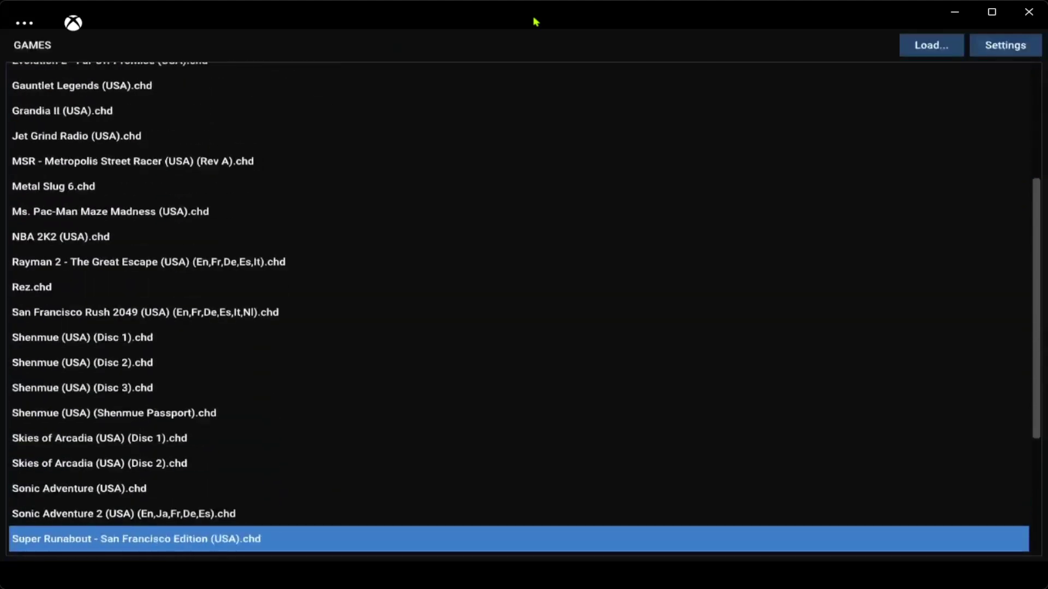
key("Up")
key("Up")
key("Return")
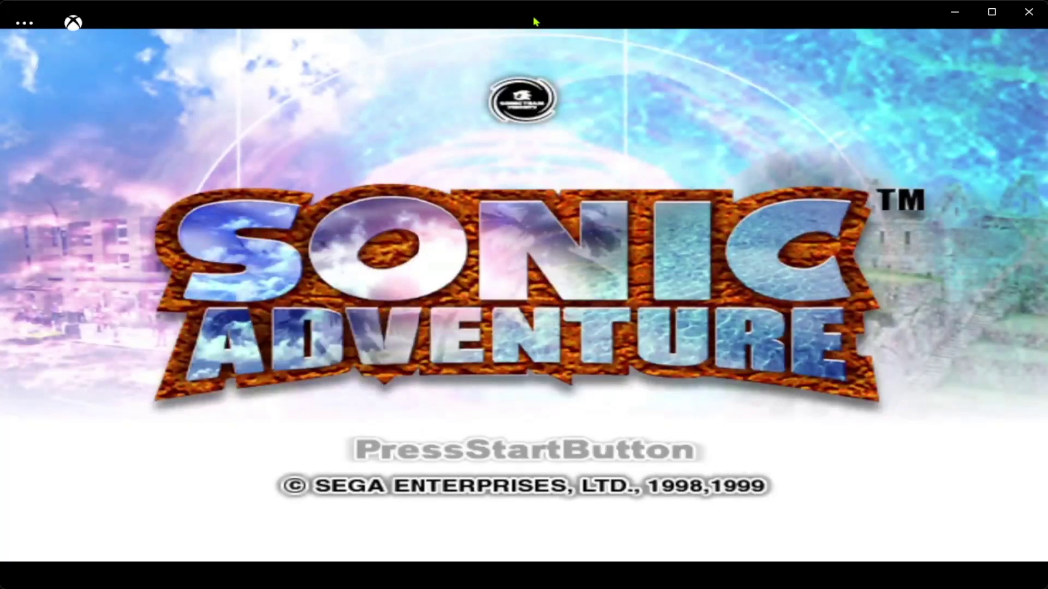
Step: Open the Cheats window for the running game and bring up the file browser for loading a cheat file
key("Tab")
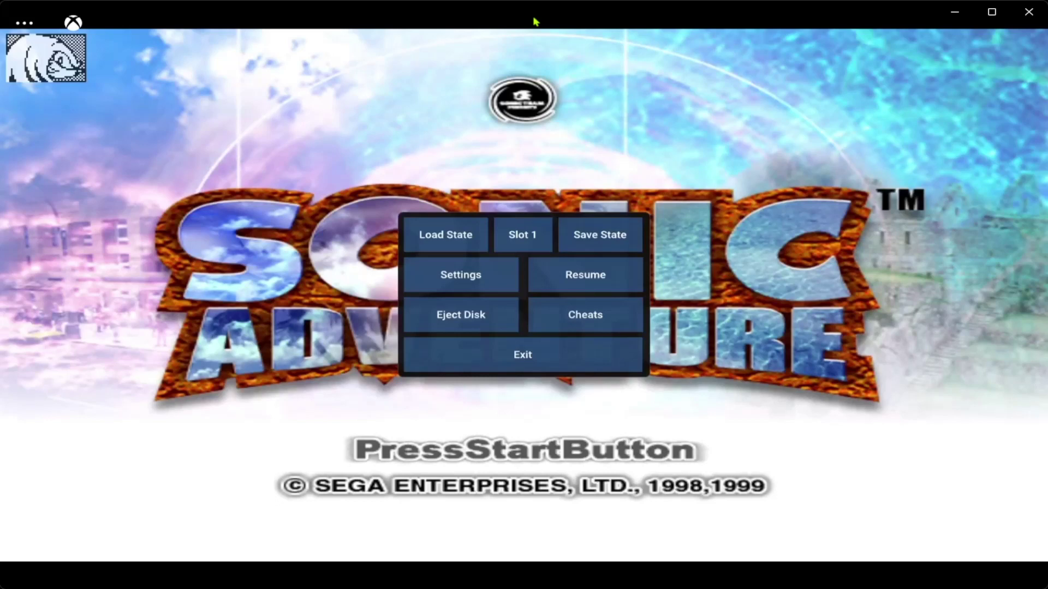
key("Down")
key("Down")
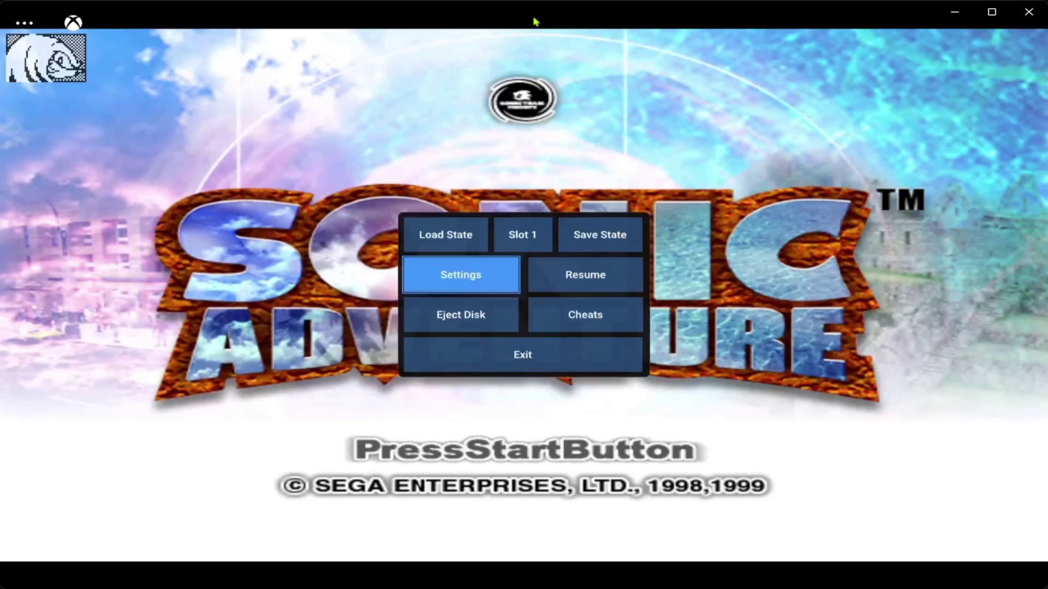
key("Right")
key("Down")
key("Return")
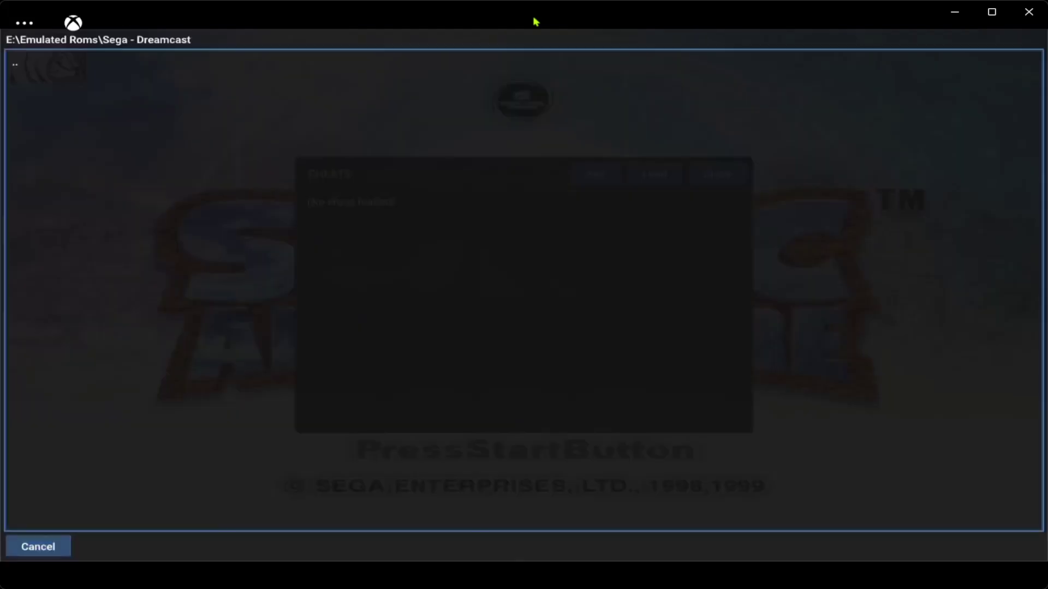
Step: Go up from the Sega - Dreamcast folder to the list of drives in the cheat file browser
key("Down")
key("Return")
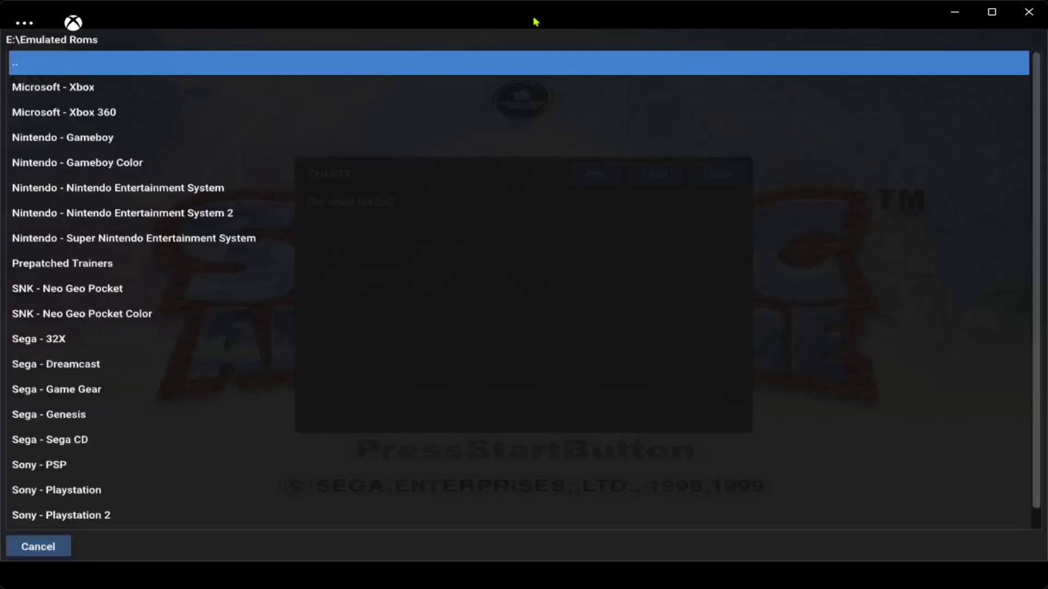
key("Return")
key("Return")
Step: Open the cheats folder inside the Flycast package's LocalState directory on drive Q
key("Down")
key("Down")
key("Down")
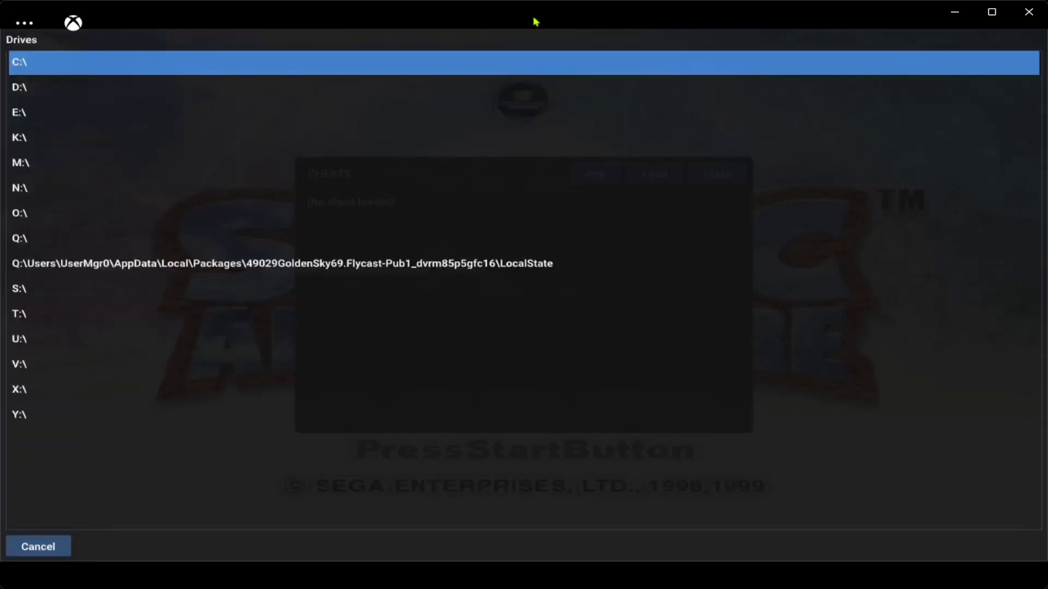
key("Down")
key("Down")
key("Down")
key("Down")
key("Down")
key("Down")
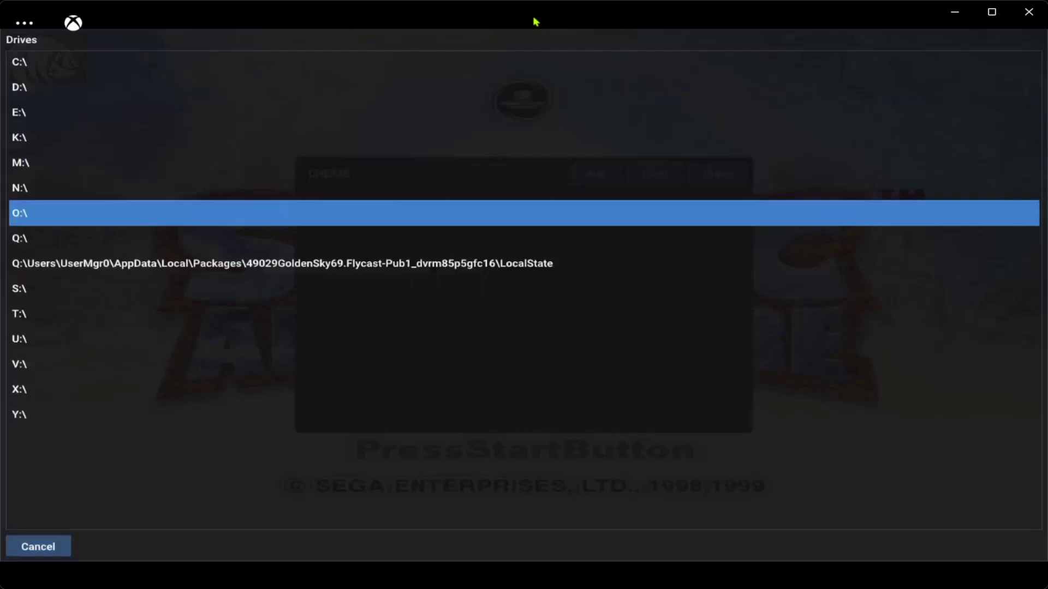
key("Return")
key("Up")
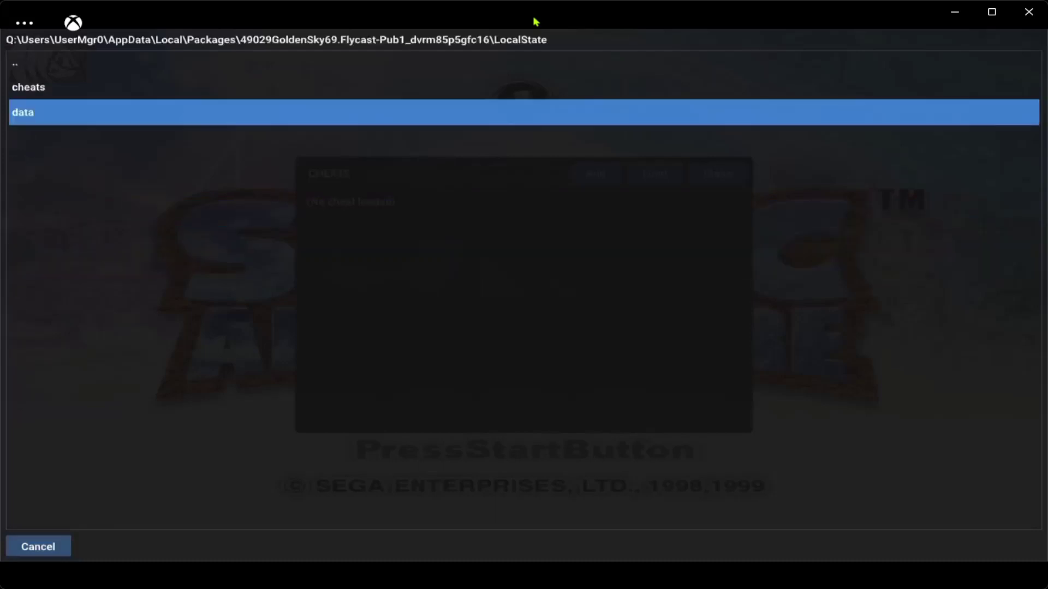
key("Up")
key("Return")
Step: Find Sonic Adventure Version 1.1.cht in the cheats folder and load it for the running game
key("Down")
key("Down")
key("Down")
key("Down")
key("Down")
key("Down")
key("Down")
key("Down")
key("Down")
key("Down")
key("Down")
key("Down")
key("Down")
key("Down")
key("Down")
key("Down")
key("Down")
key("Down")
key("Down")
key("Down")
key("Down")
key("Down")
key("Down")
key("Down")
key("Down")
key("Down")
key("Down")
key("Down")
key("Down")
key("Down")
key("Down")
key("Down")
key("Down")
key("Down")
key("Down")
key("Down")
key("Down")
key("Down")
key("Down")
key("Down")
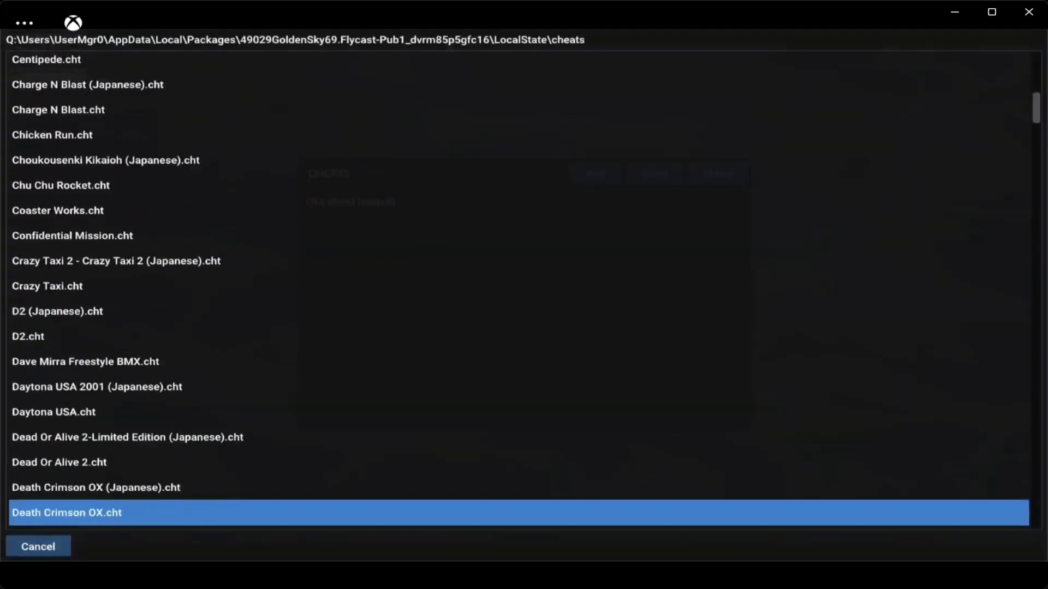
key("Down")
key("Down")
key("Down")
key("Down")
key("Down")
key("Down")
key("Down")
key("Down")
key("Down")
key("Down")
key("Down")
key("Down")
key("Down")
key("Down")
key("Down")
key("Down")
key("Down")
key("Down")
key("Down")
key("Down")
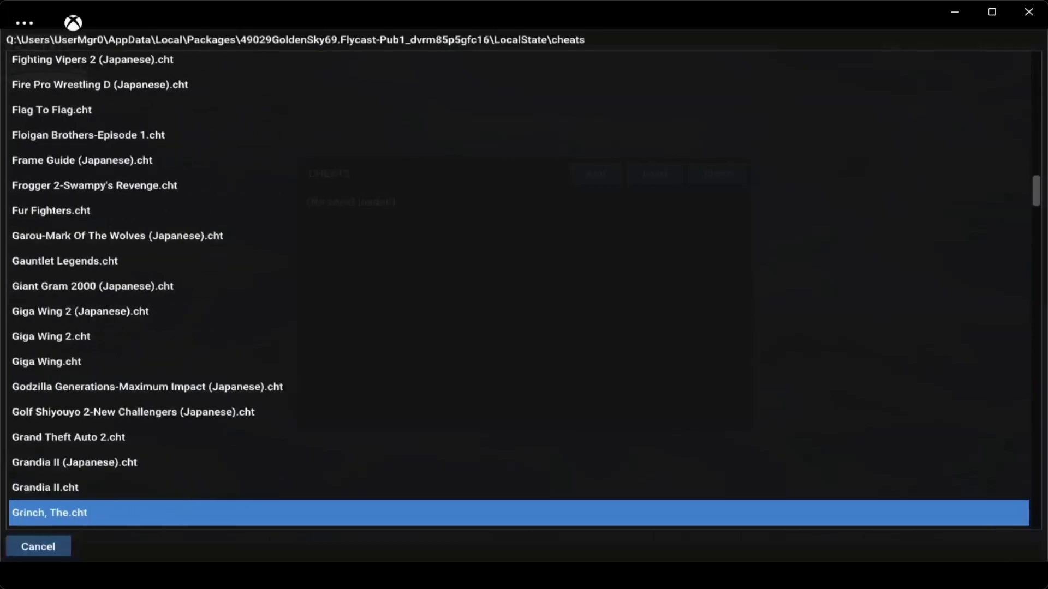
key("Down")
key("Down")
key("Down")
key("Down")
key("Down")
key("Down")
key("Down")
key("Down")
key("Down")
key("Down")
key("Down")
key("Down")
key("Down")
key("Down")
key("Down")
key("Down")
key("Down")
key("Down")
key("Down")
key("Down")
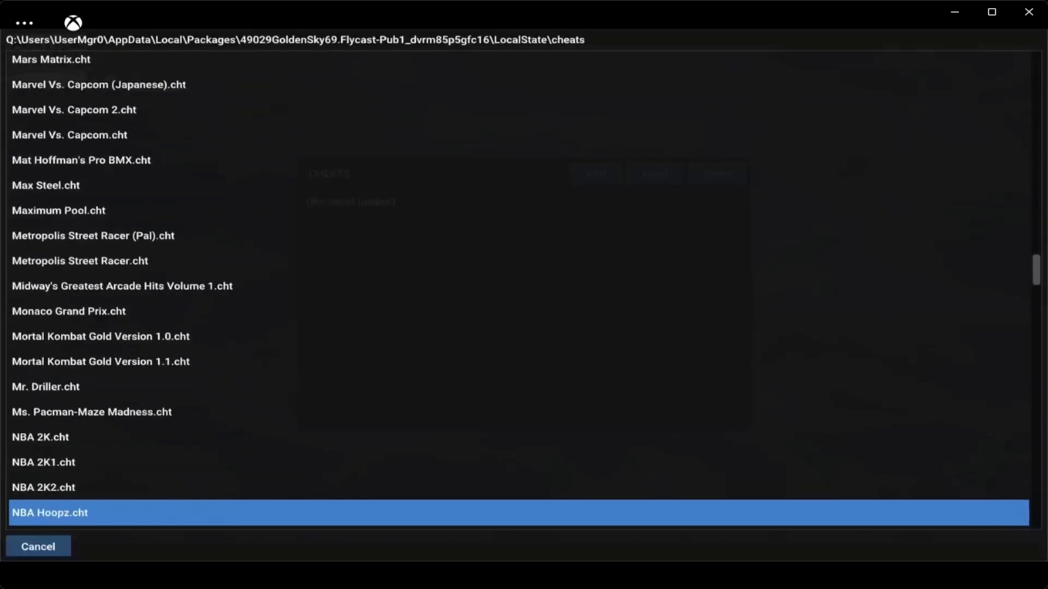
key("Down")
key("Down")
key("Down")
key("Down")
key("Down")
key("Down")
key("Down")
key("Down")
key("Down")
key("Down")
key("Down")
key("Down")
key("Down")
key("Down")
key("Down")
key("Down")
key("Down")
key("Down")
key("Down")
key("Down")
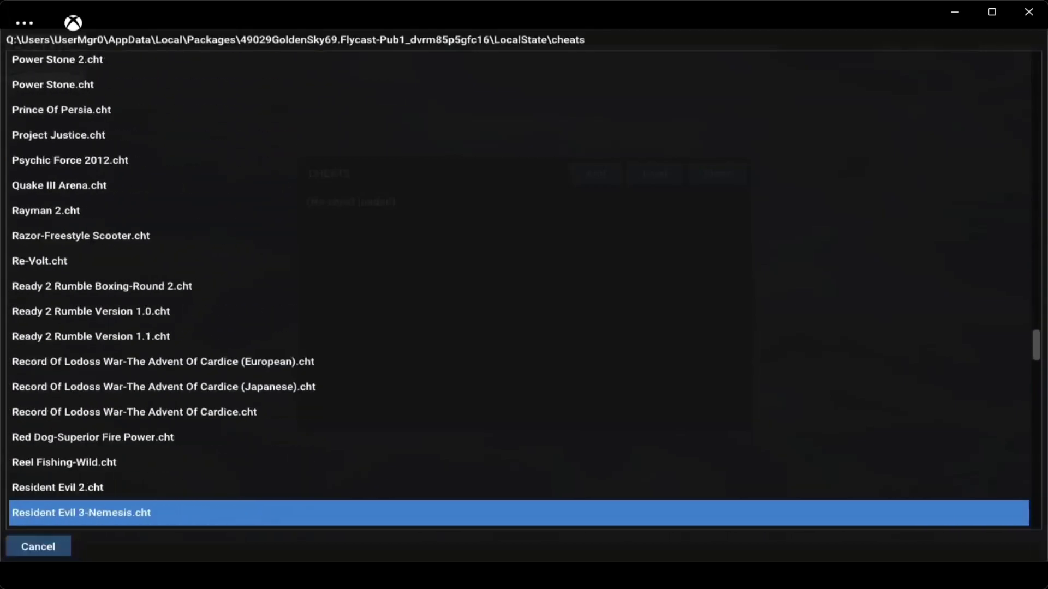
key("Down")
key("Down")
key("Down")
key("Down")
key("Down")
key("Down")
key("Down")
key("Down")
key("Down")
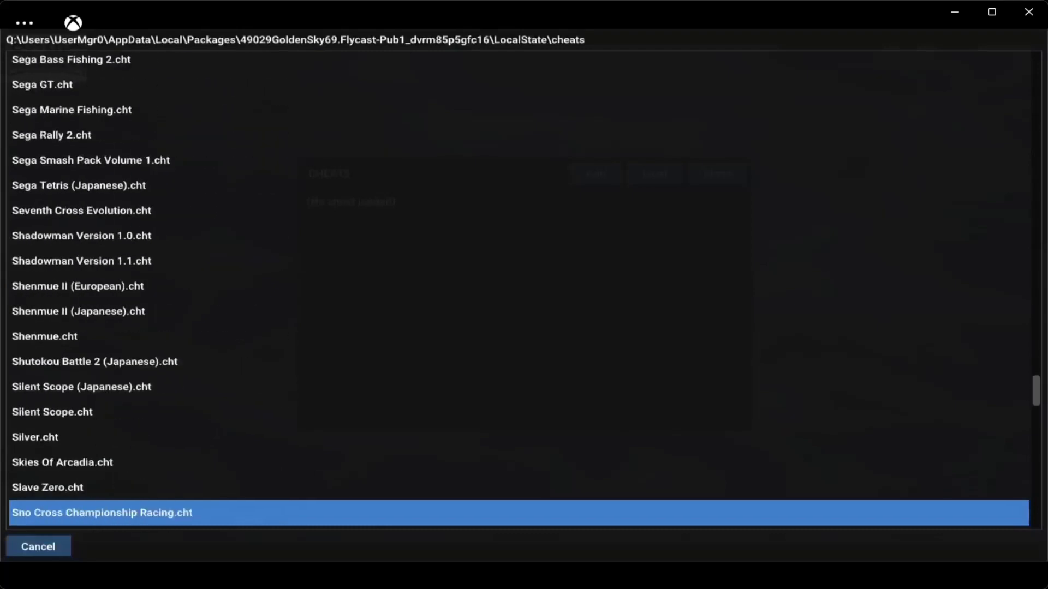
key("Down")
key("Down")
key("Down")
key("Down")
key("Down")
key("Down")
key("Down")
key("Down")
key("Down")
key("Up")
key("Up")
key("Up")
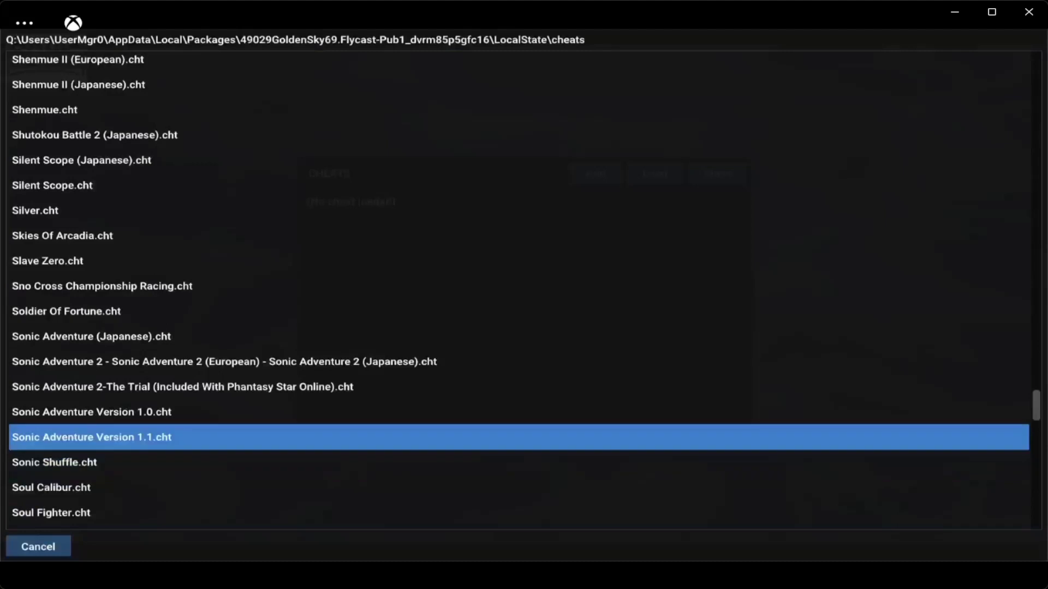
key("Return")
Step: Look through the loaded Sonic Adventure cheats from Max Rings down to Debug Menu
key("Down")
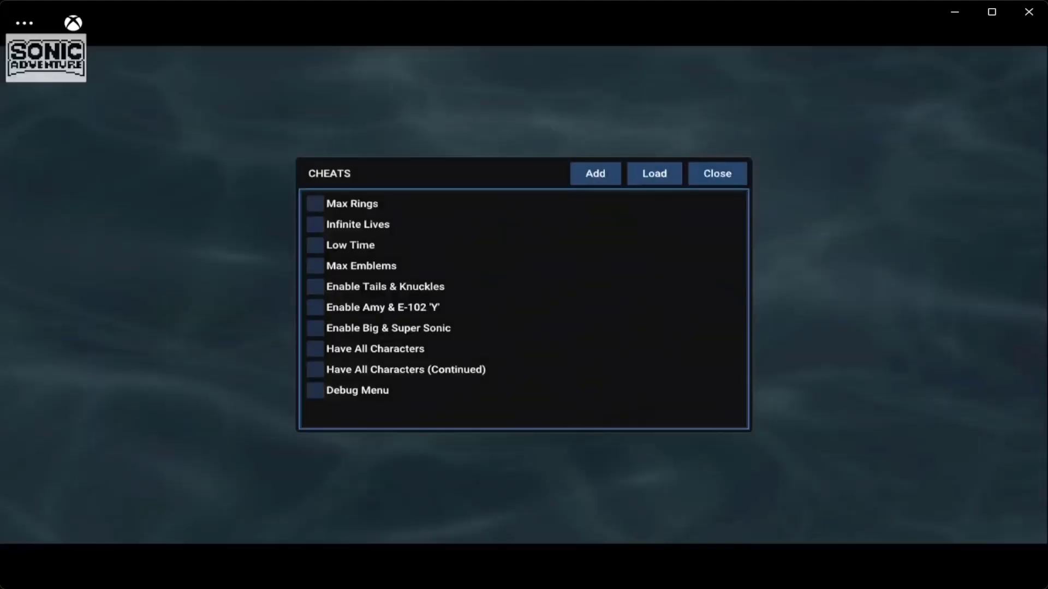
key("Up")
key("Down")
key("Down")
key("Down")
key("Down")
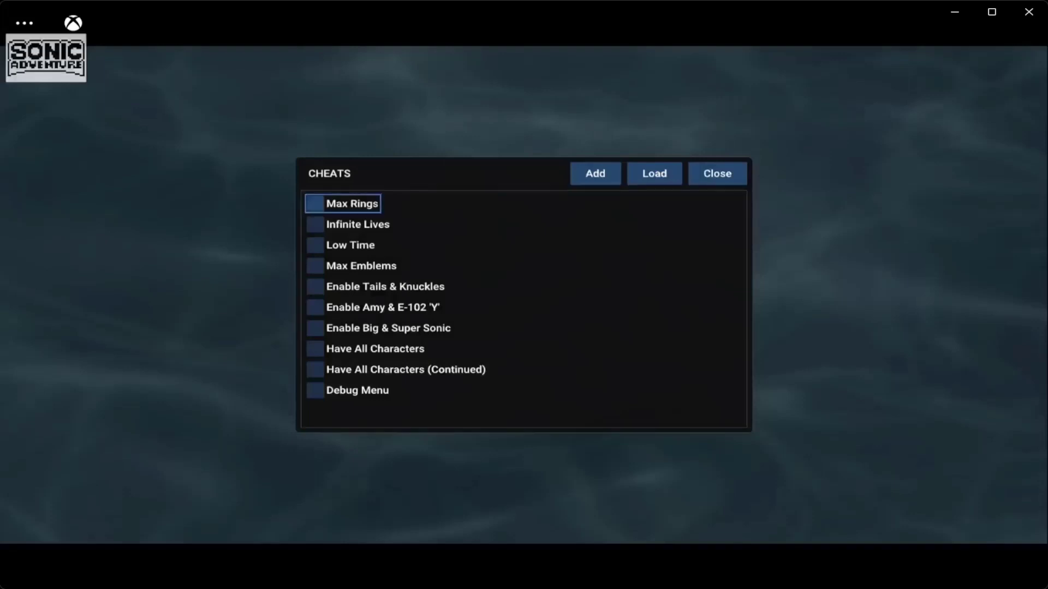
key("Down")
key("Down")
key("Down")
key("Down")
key("Down")
key("Down")
key("Down")
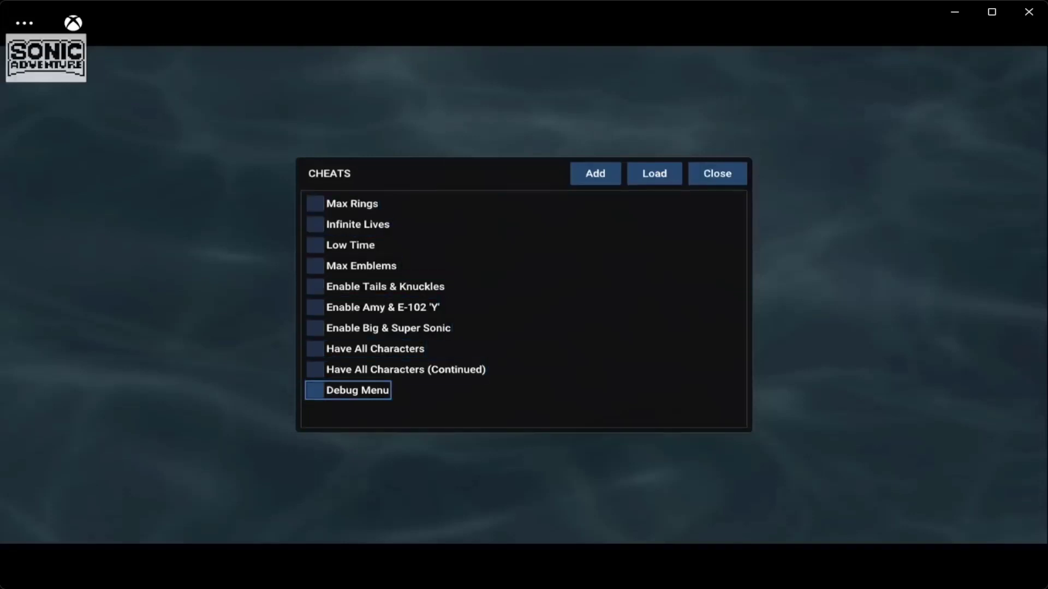
Step: Go back up the cheat list from Debug Menu past Max Rings and move the selection to Close to leave the cheats window
key("Up")
key("Up")
key("Up")
key("Up")
key("Up")
key("Up")
key("Up")
key("Up")
key("Up")
key("Up")
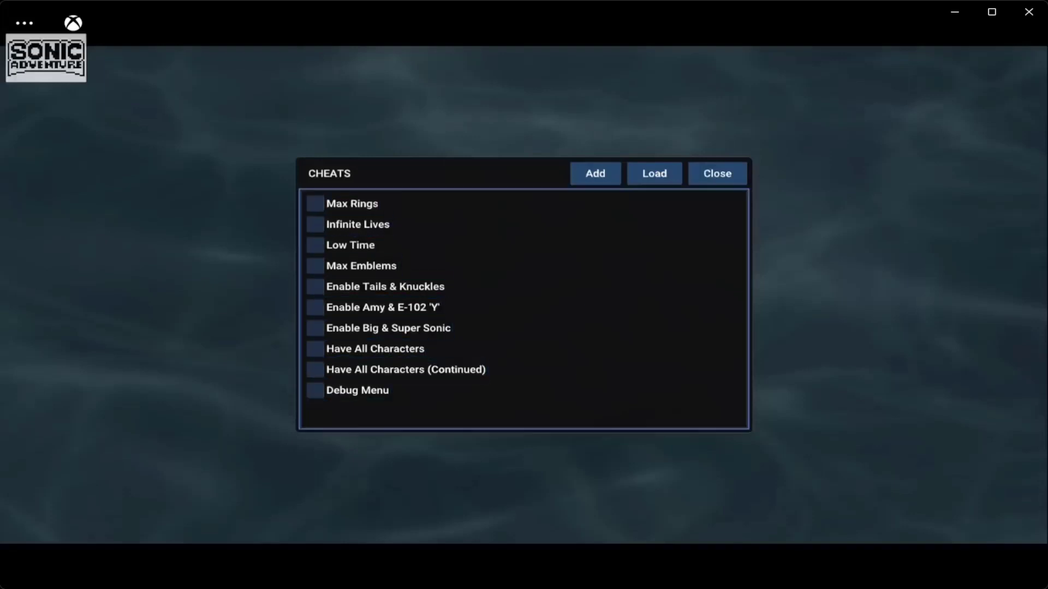
key("Up")
key("Right")
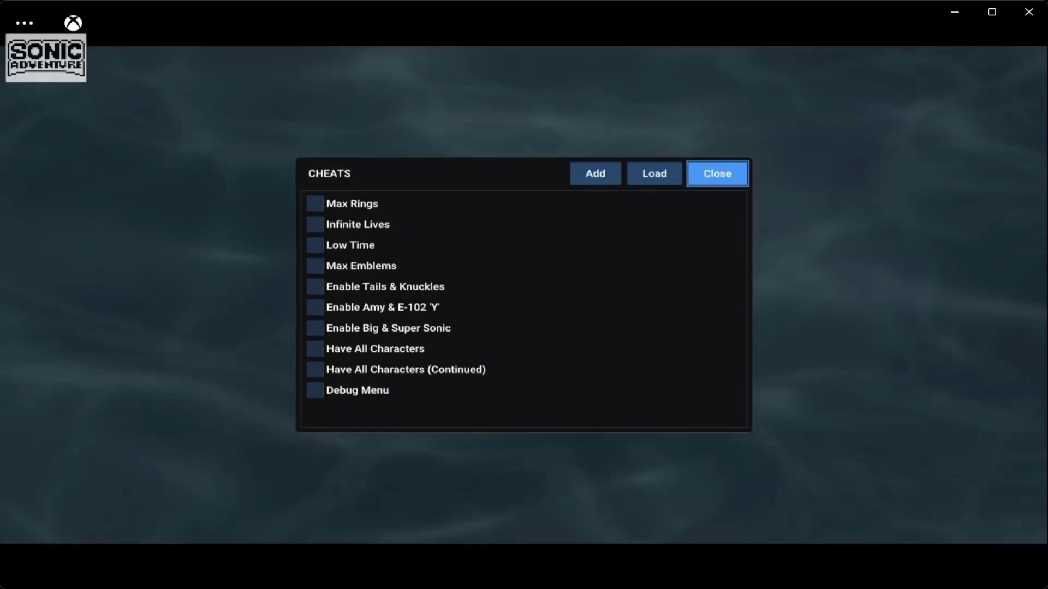